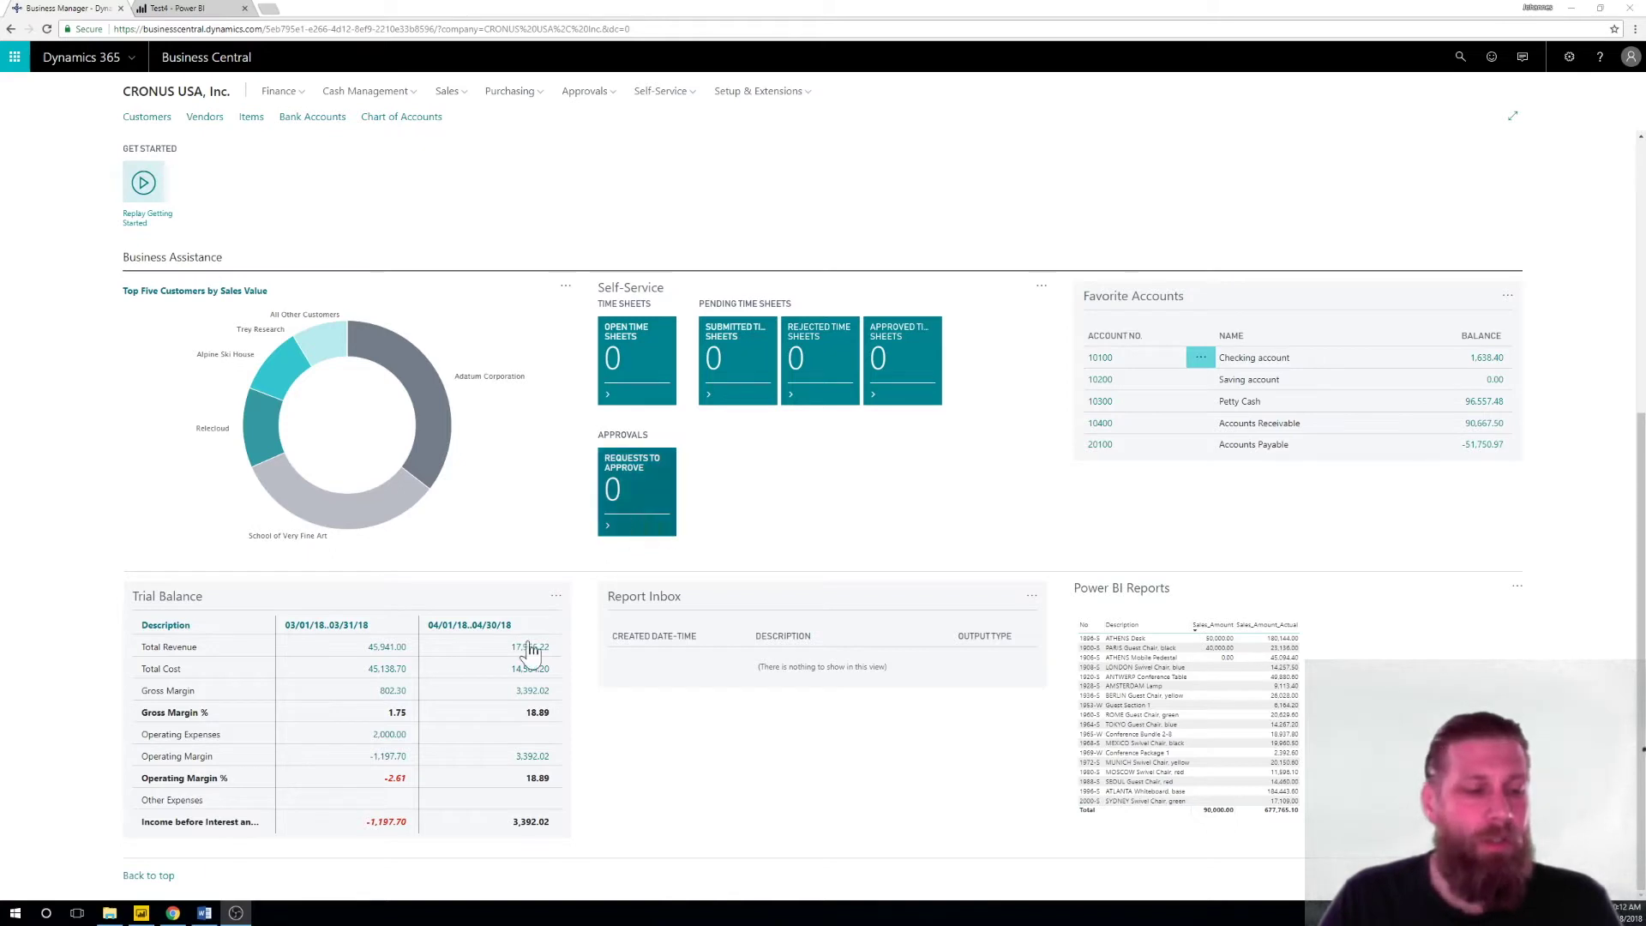
Go from Business Central back to the Power BI Desktop report
left_click(141, 913)
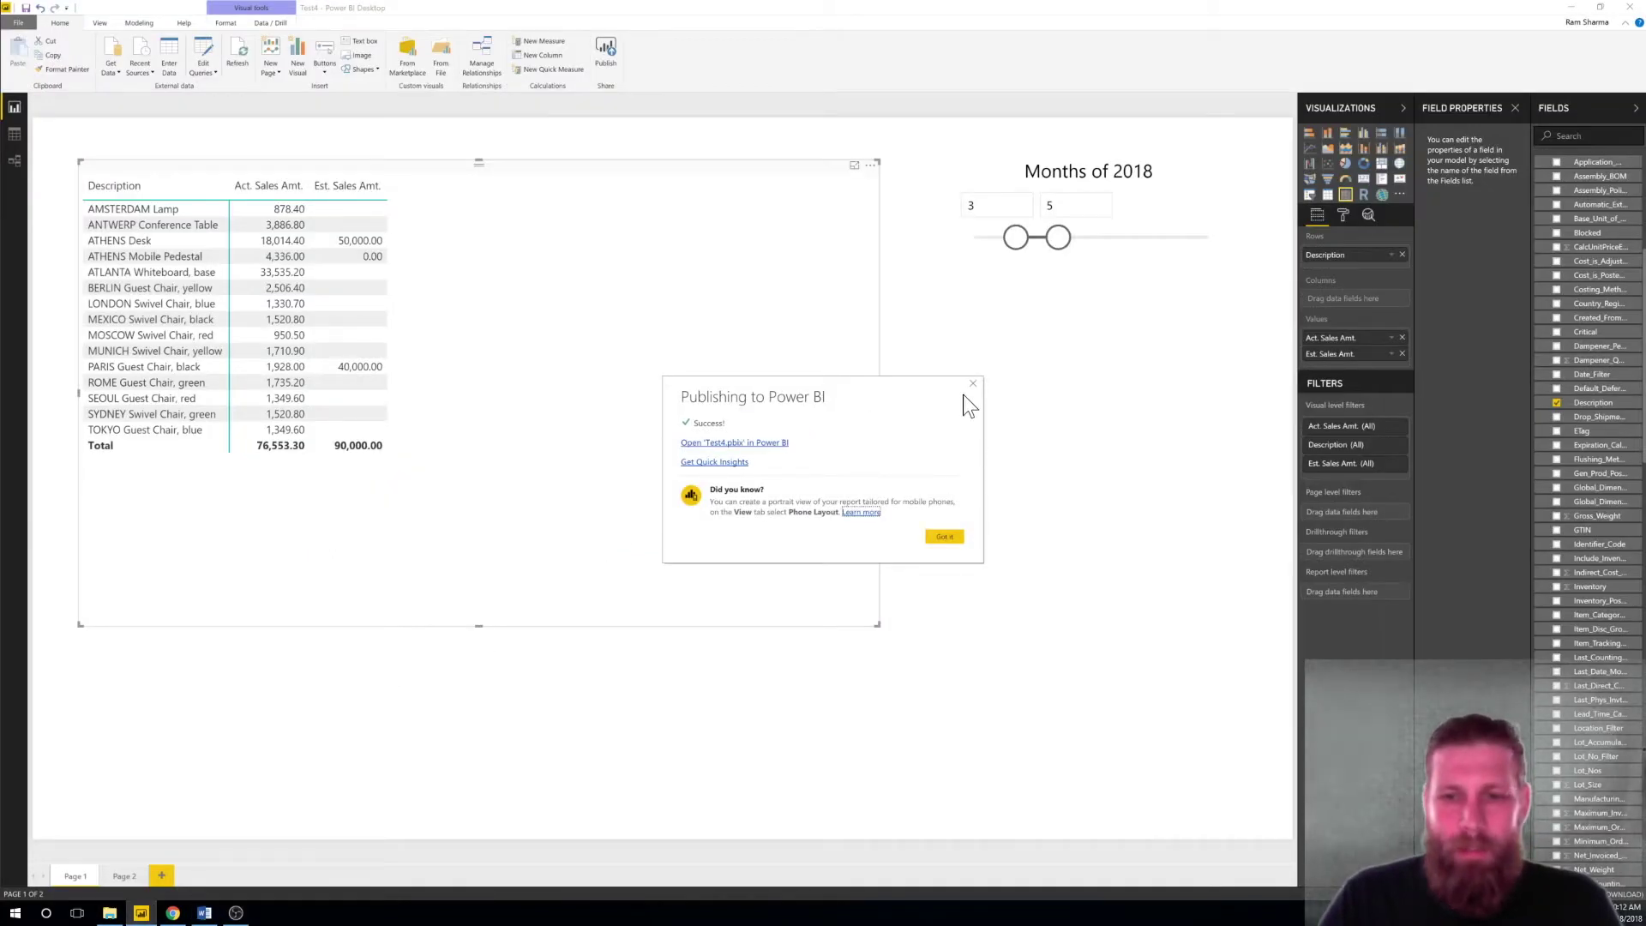
Close the publishing success message and set the month slicer to span 3 to 5
left_click(946, 537)
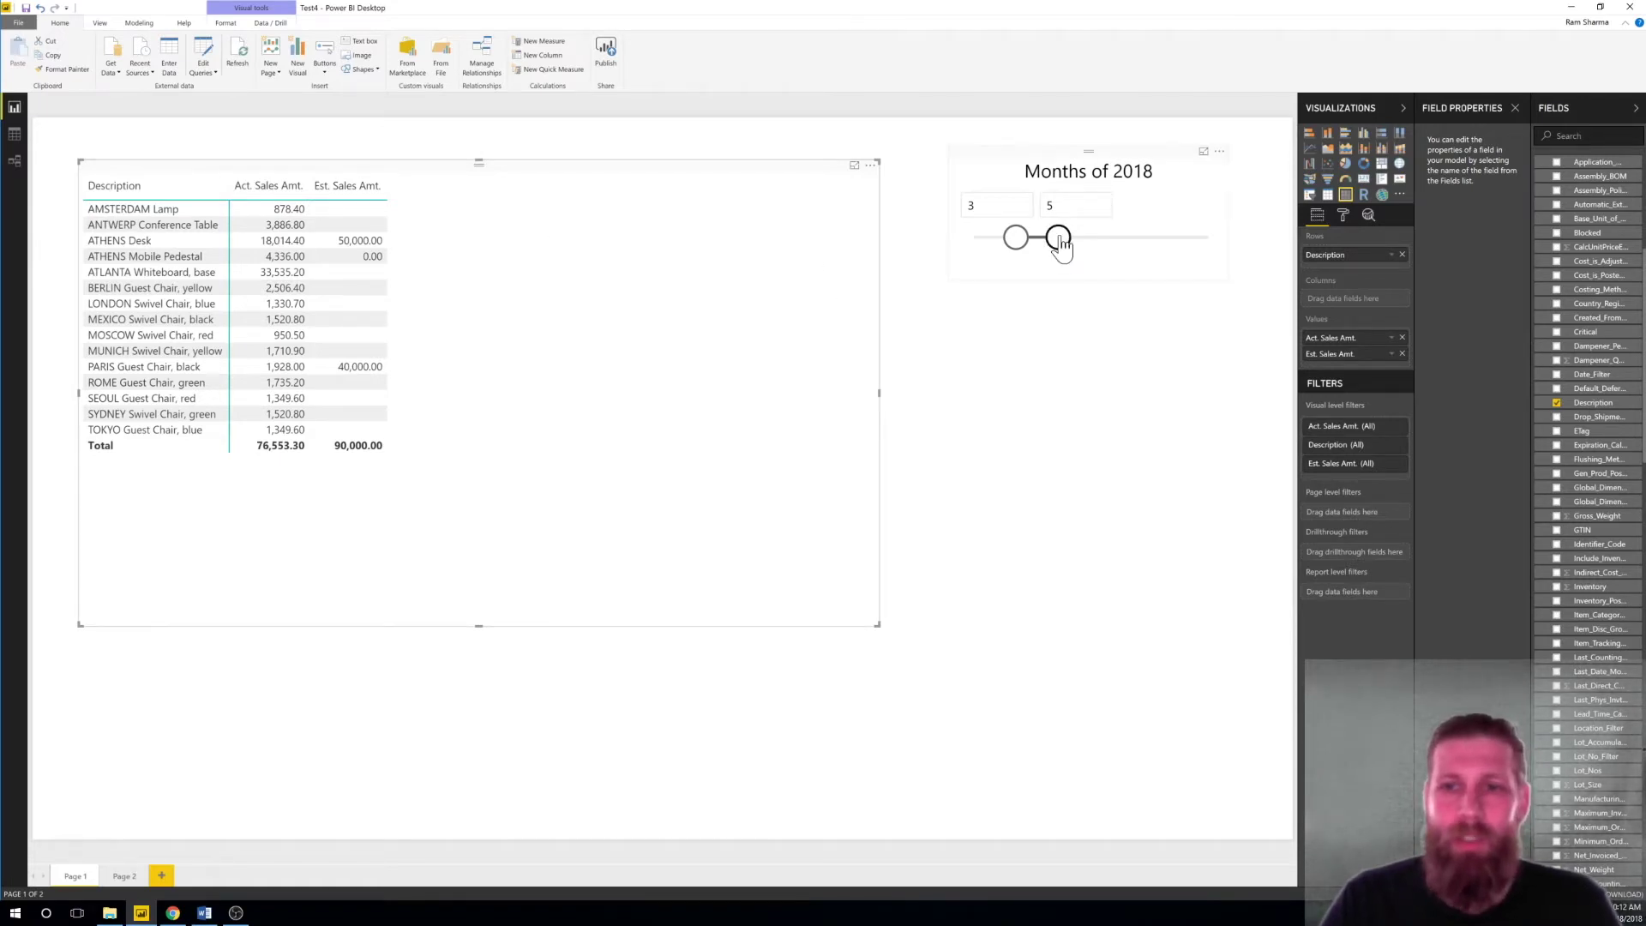
mouse_move(1015, 237)
left_mouse_down()
mouse_move(1044, 241)
mouse_move(1015, 238)
left_mouse_up()
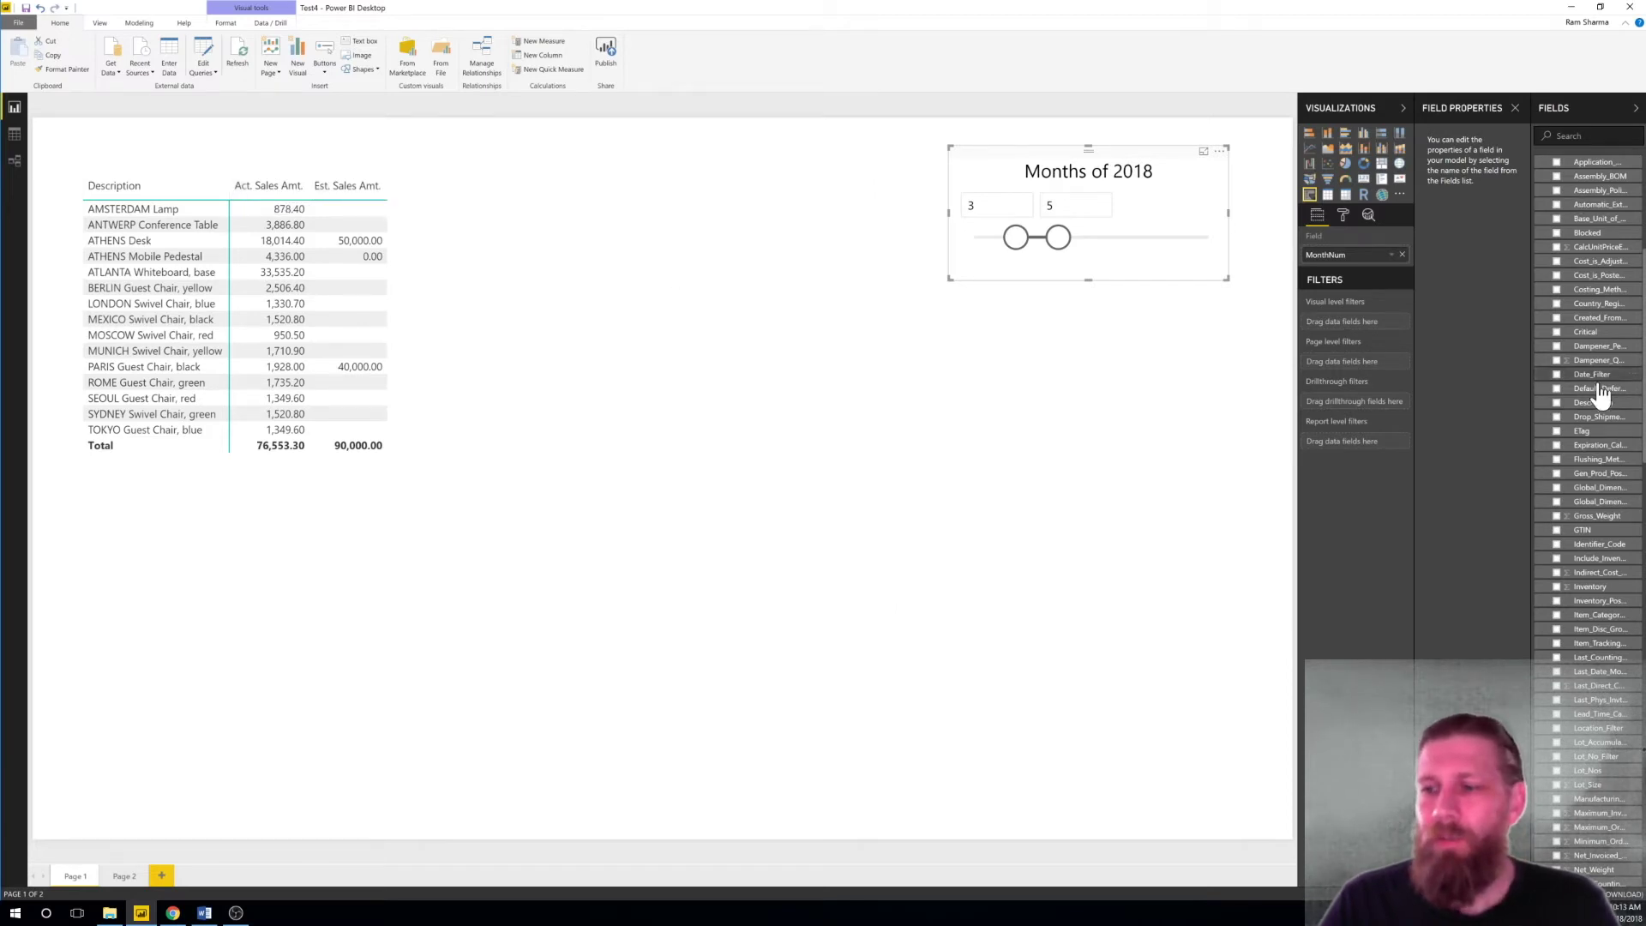
scroll(1577, 446, "down", 15)
scroll(1576, 453, "down", 15)
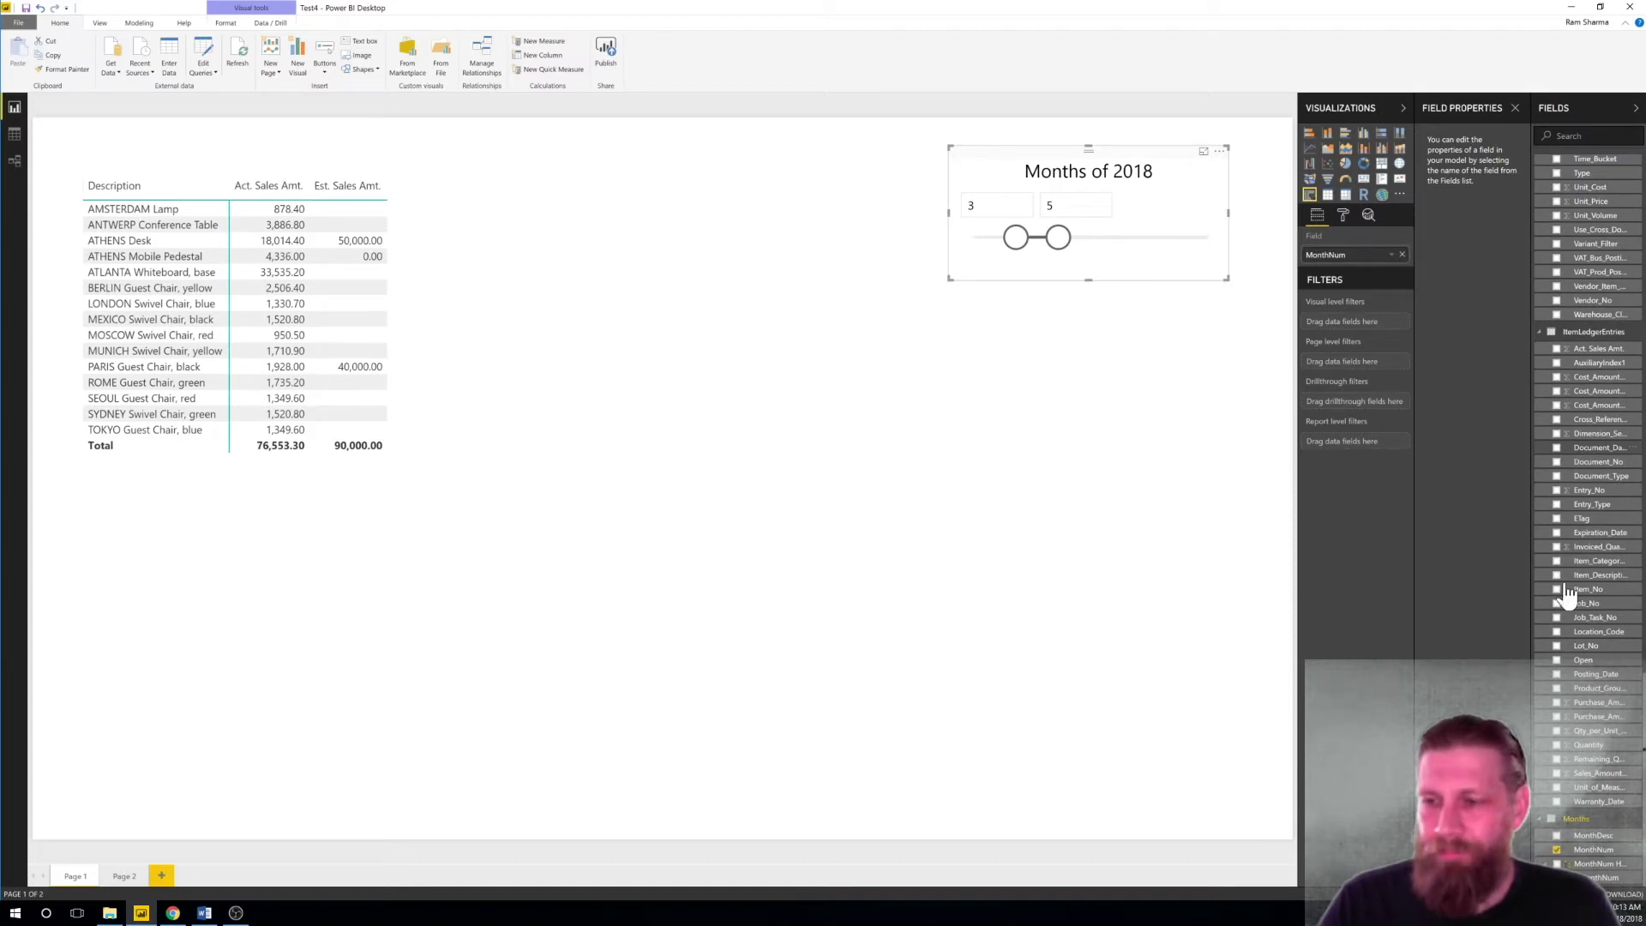
right_click(1590, 349)
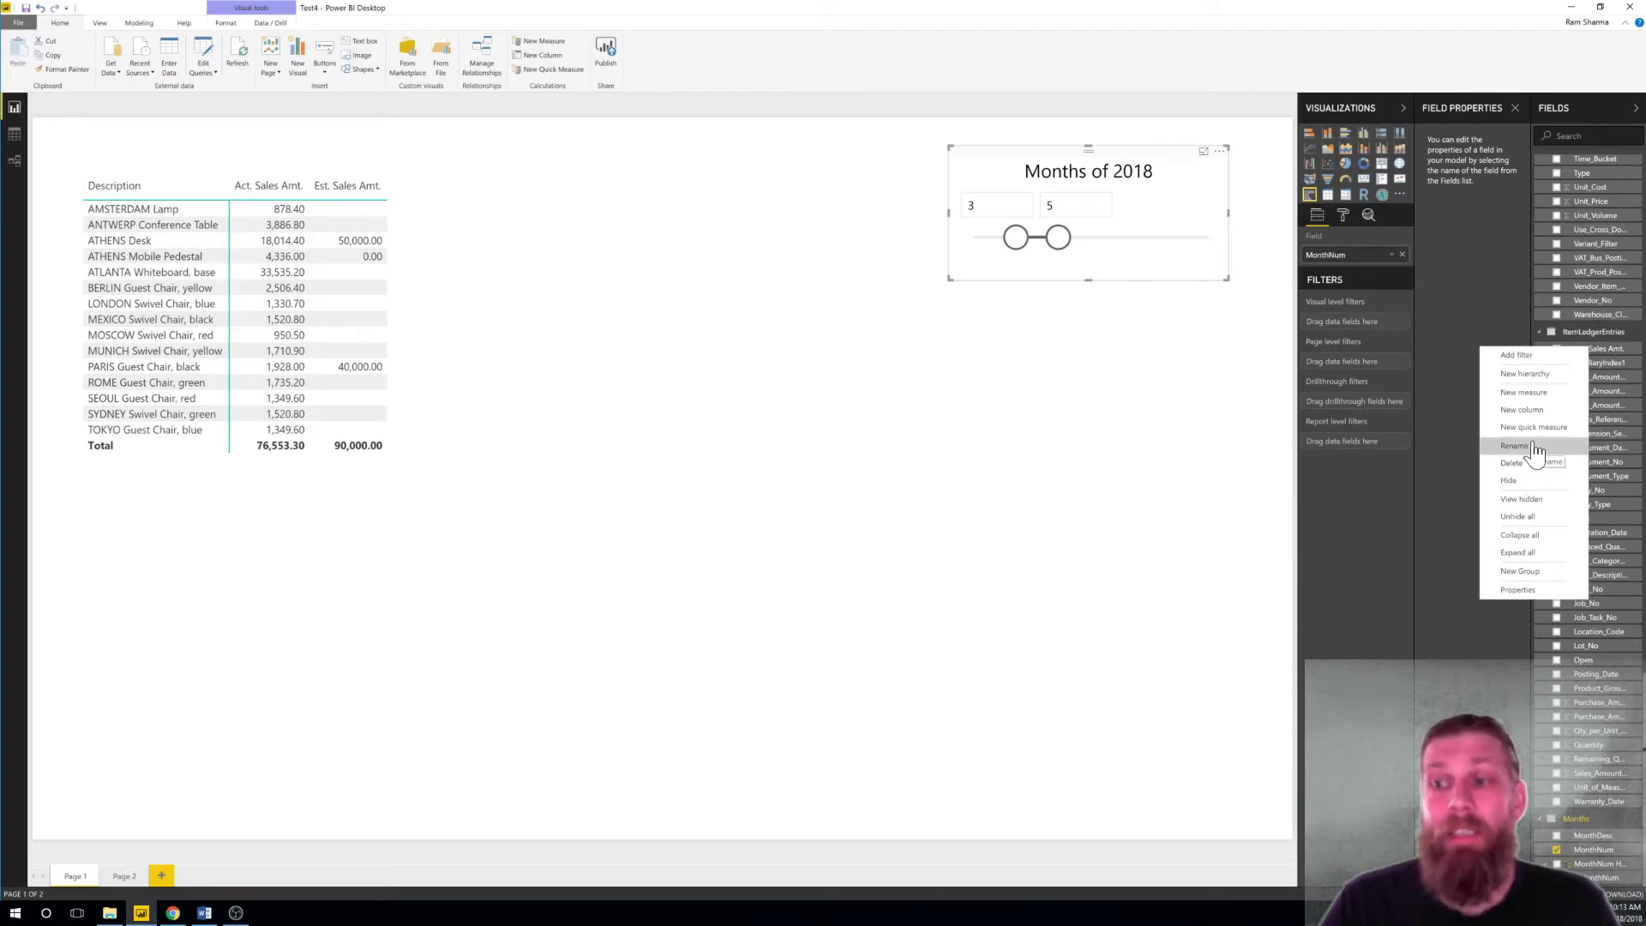
left_click(1482, 254)
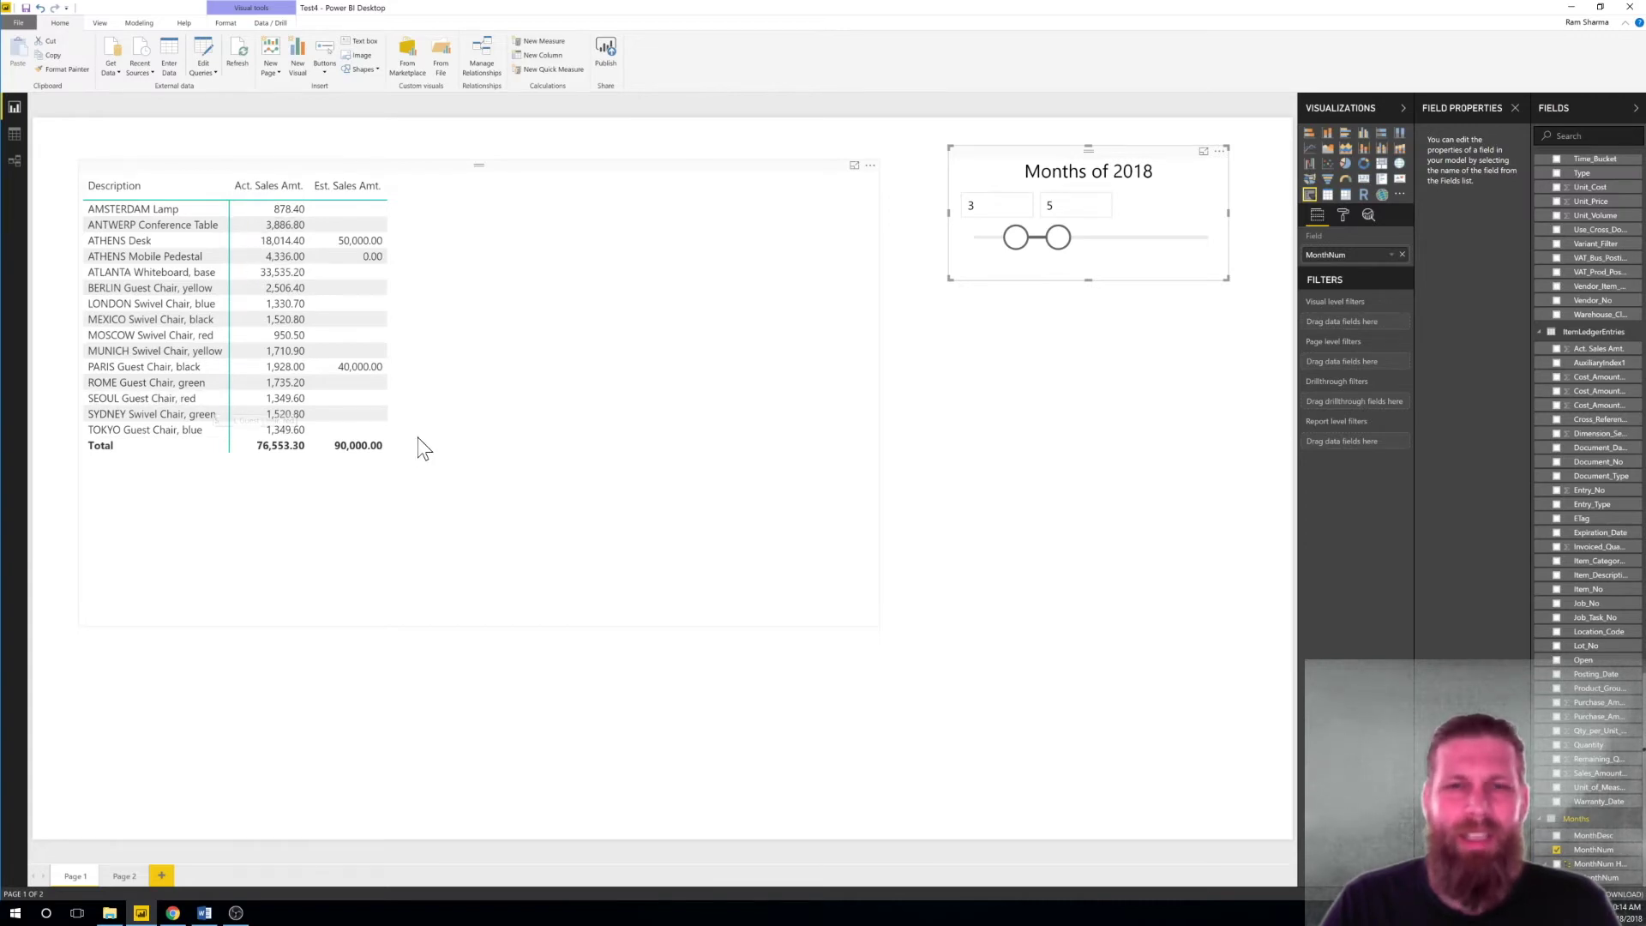
left_click(282, 165)
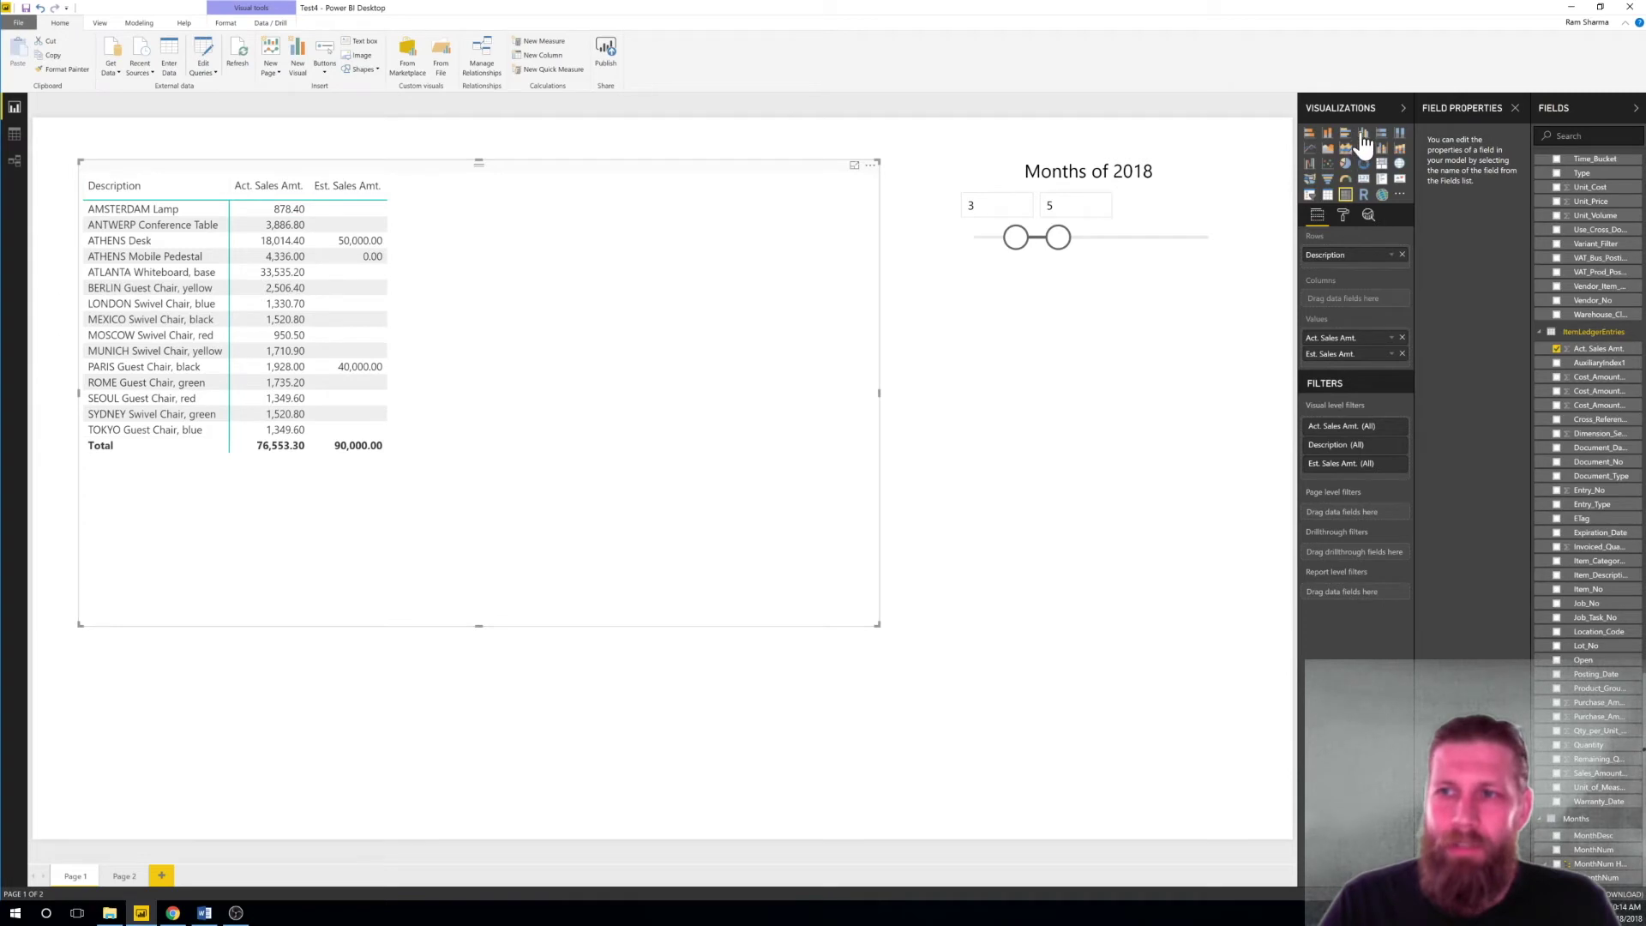
Turn the sales table into a clustered column chart of Act. vs Est. Sales Amt. by Description
left_click(1363, 135)
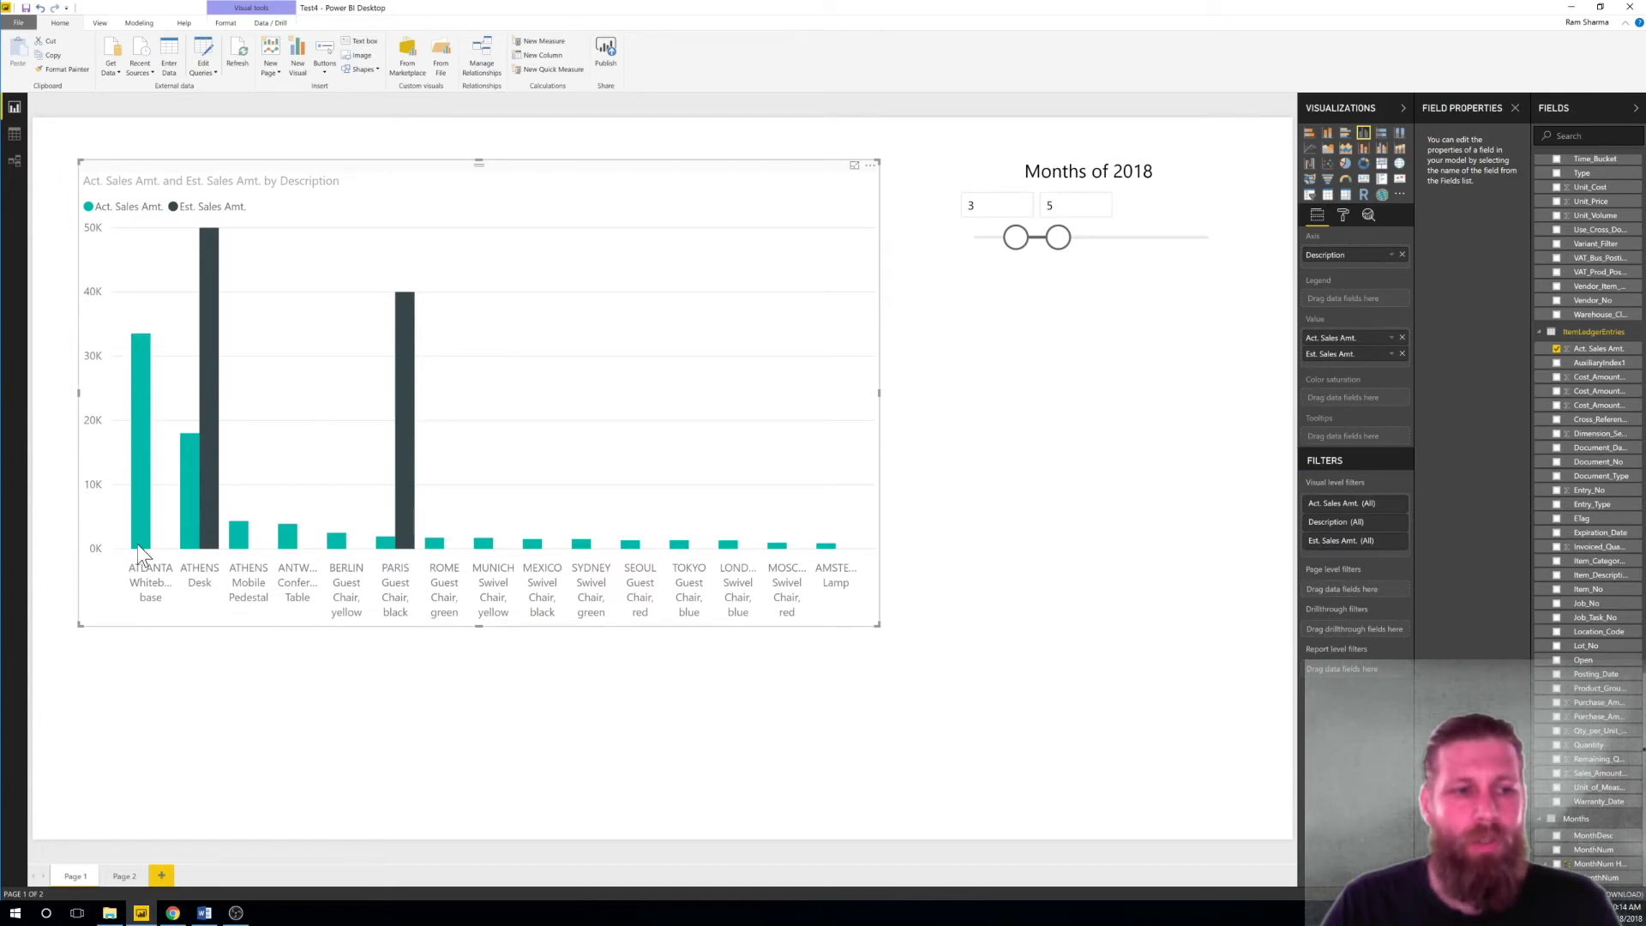
right_click(198, 485)
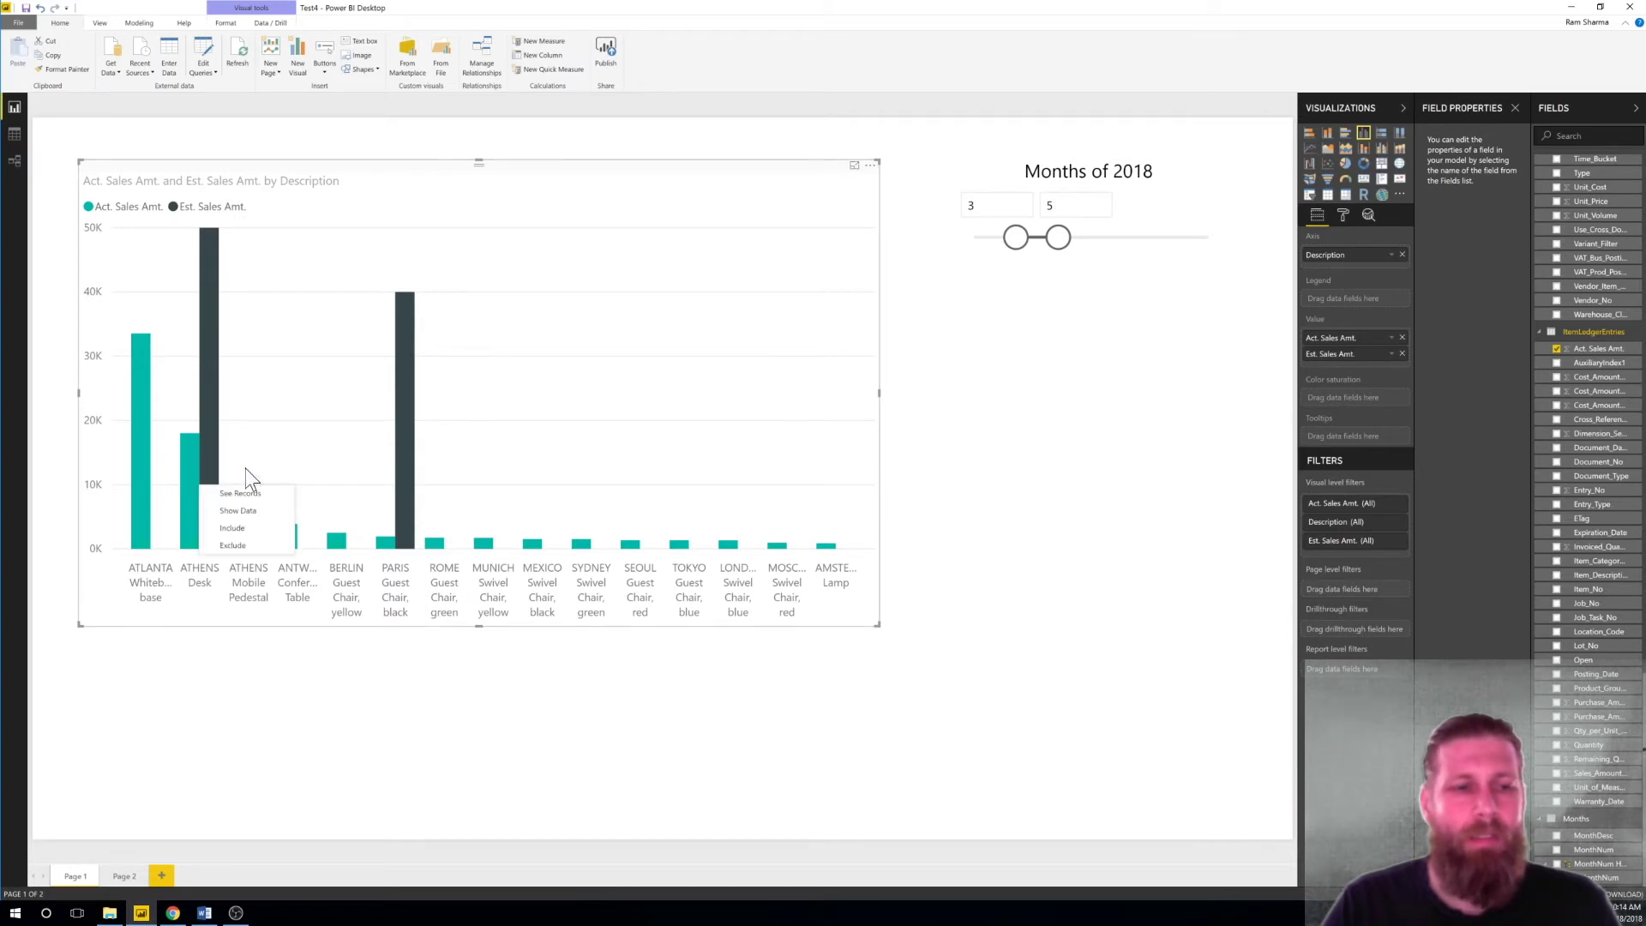
left_click(944, 478)
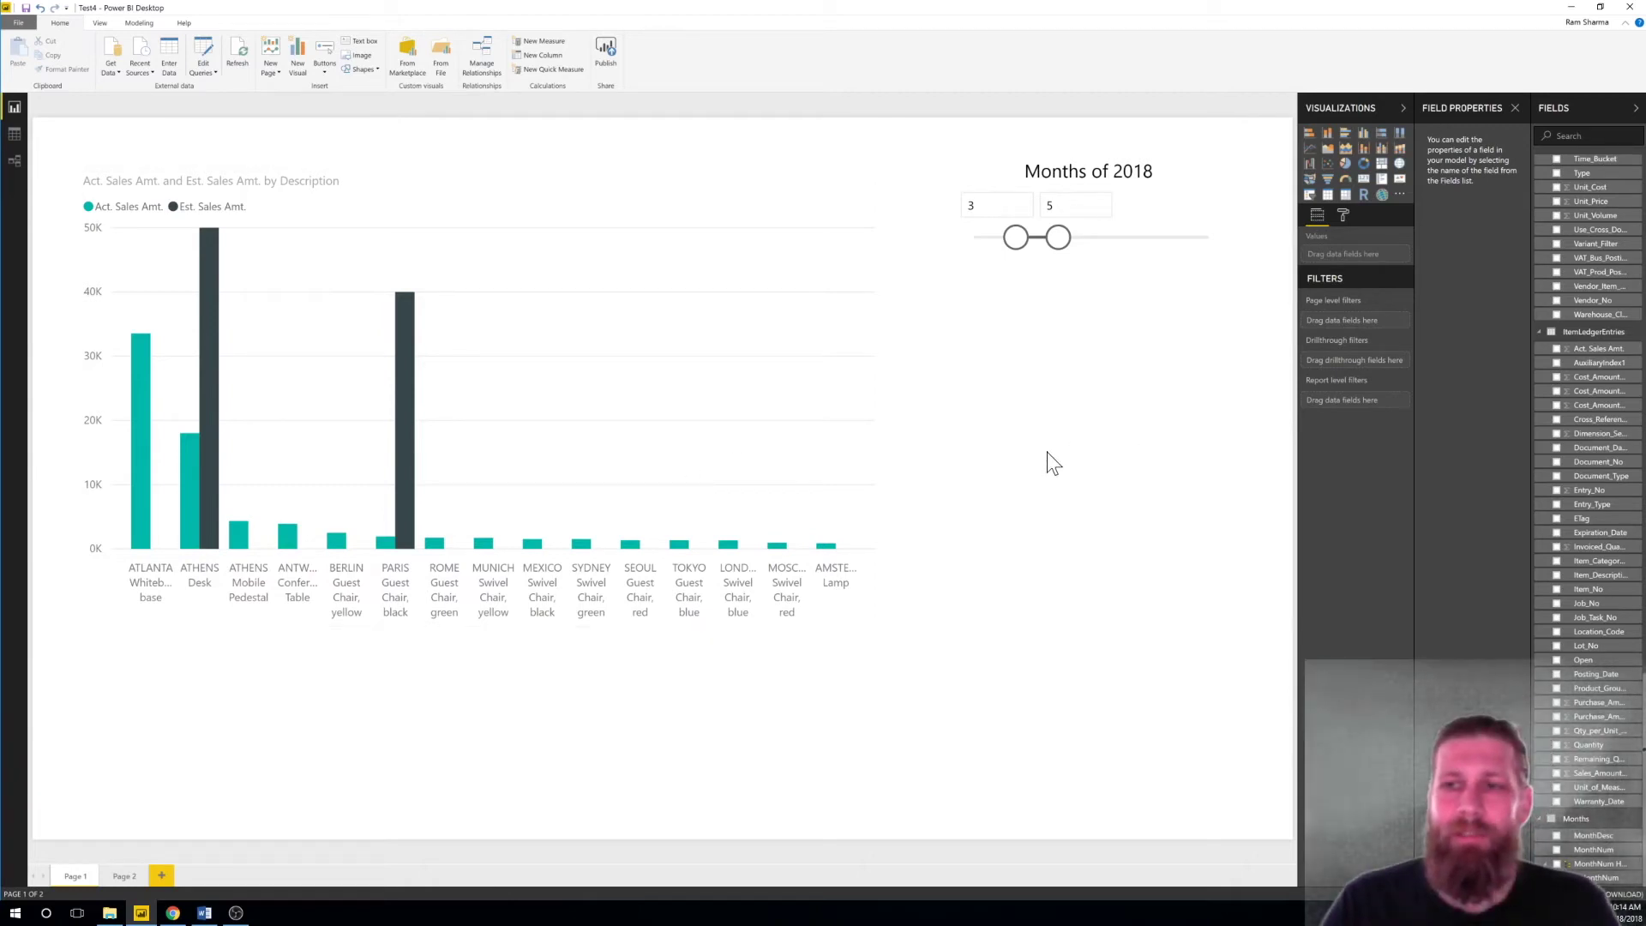
left_click(1309, 195)
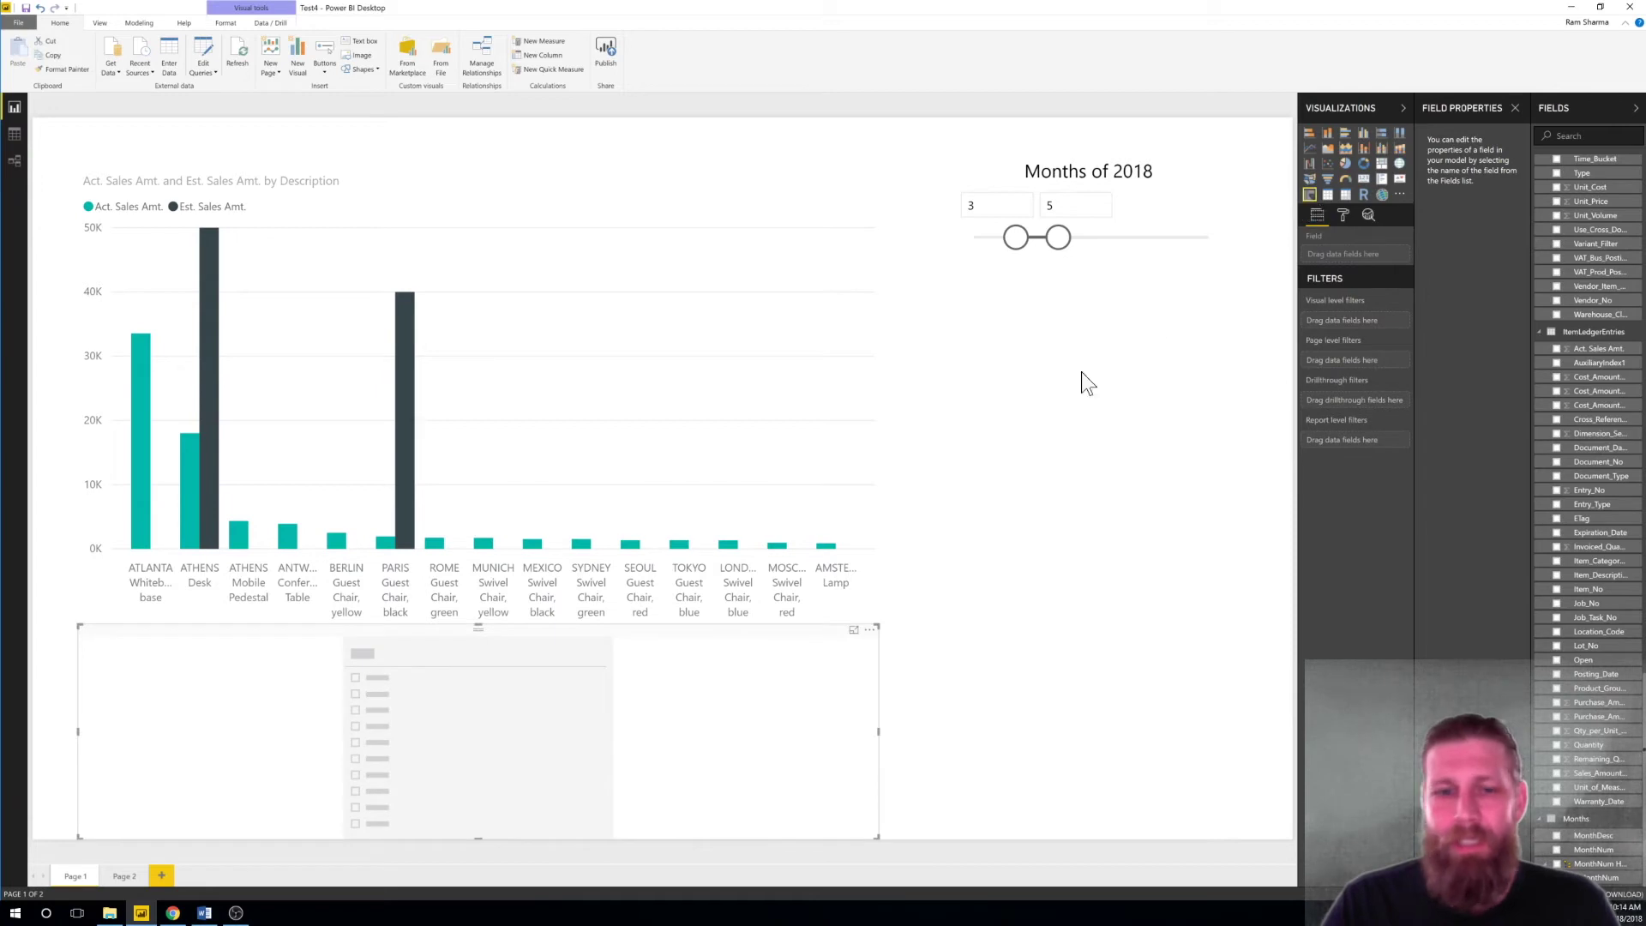
Move and narrow the new slicer, make the column chart taller, and add Item_Category to the slicer
left_click_drag(614, 639, 1010, 363)
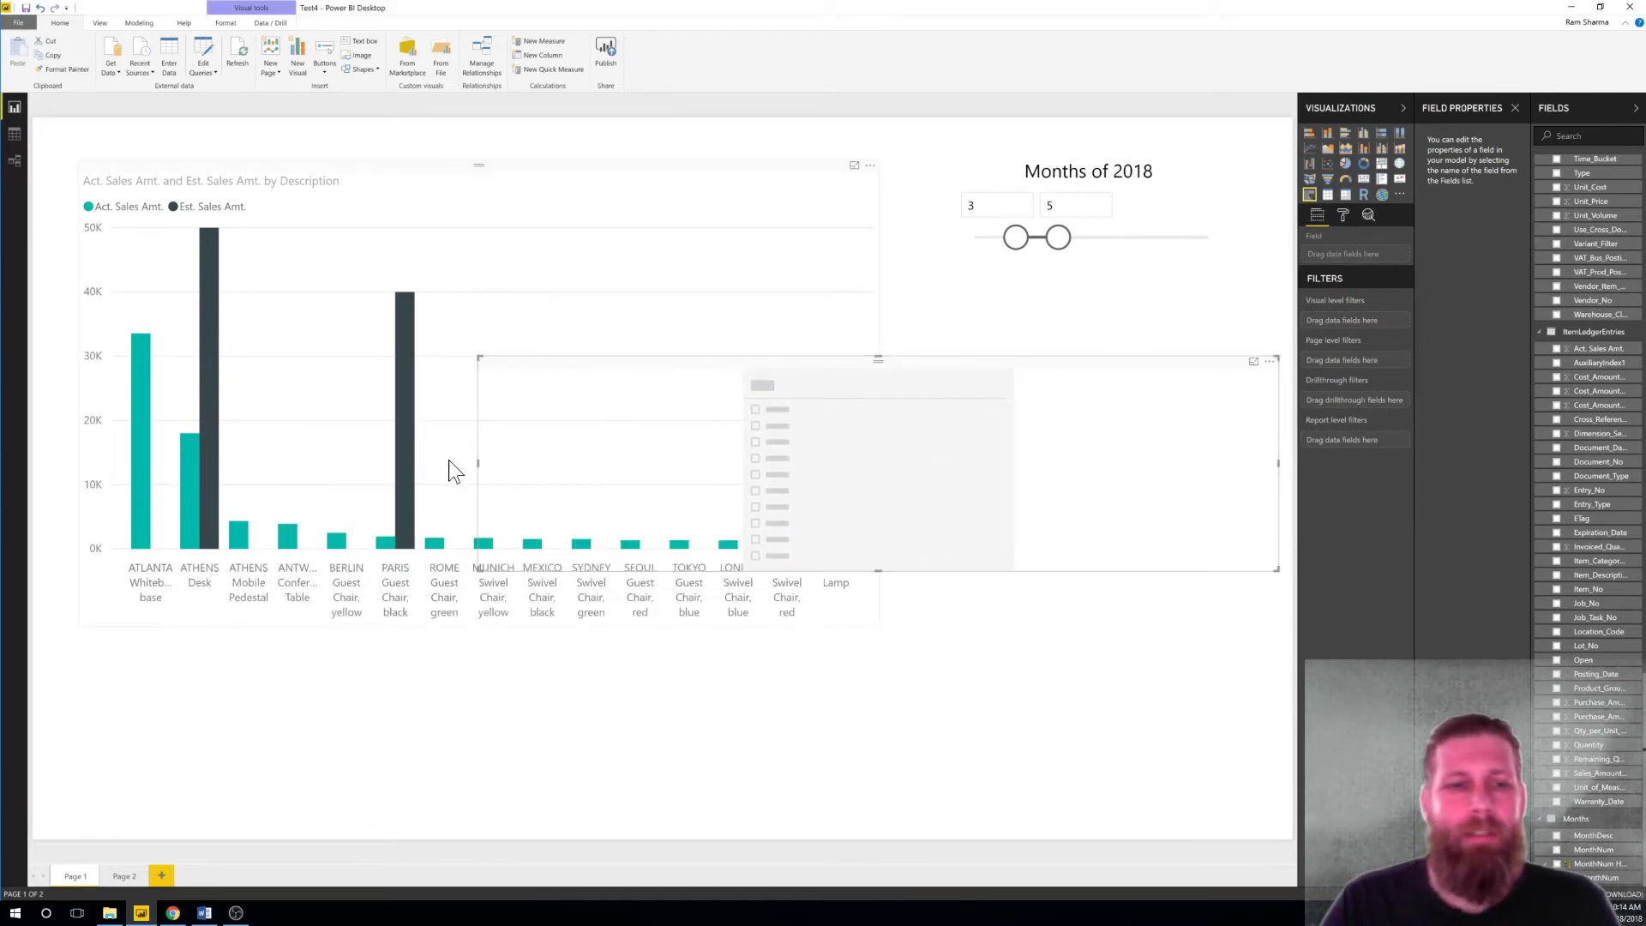
left_click_drag(477, 463, 945, 456)
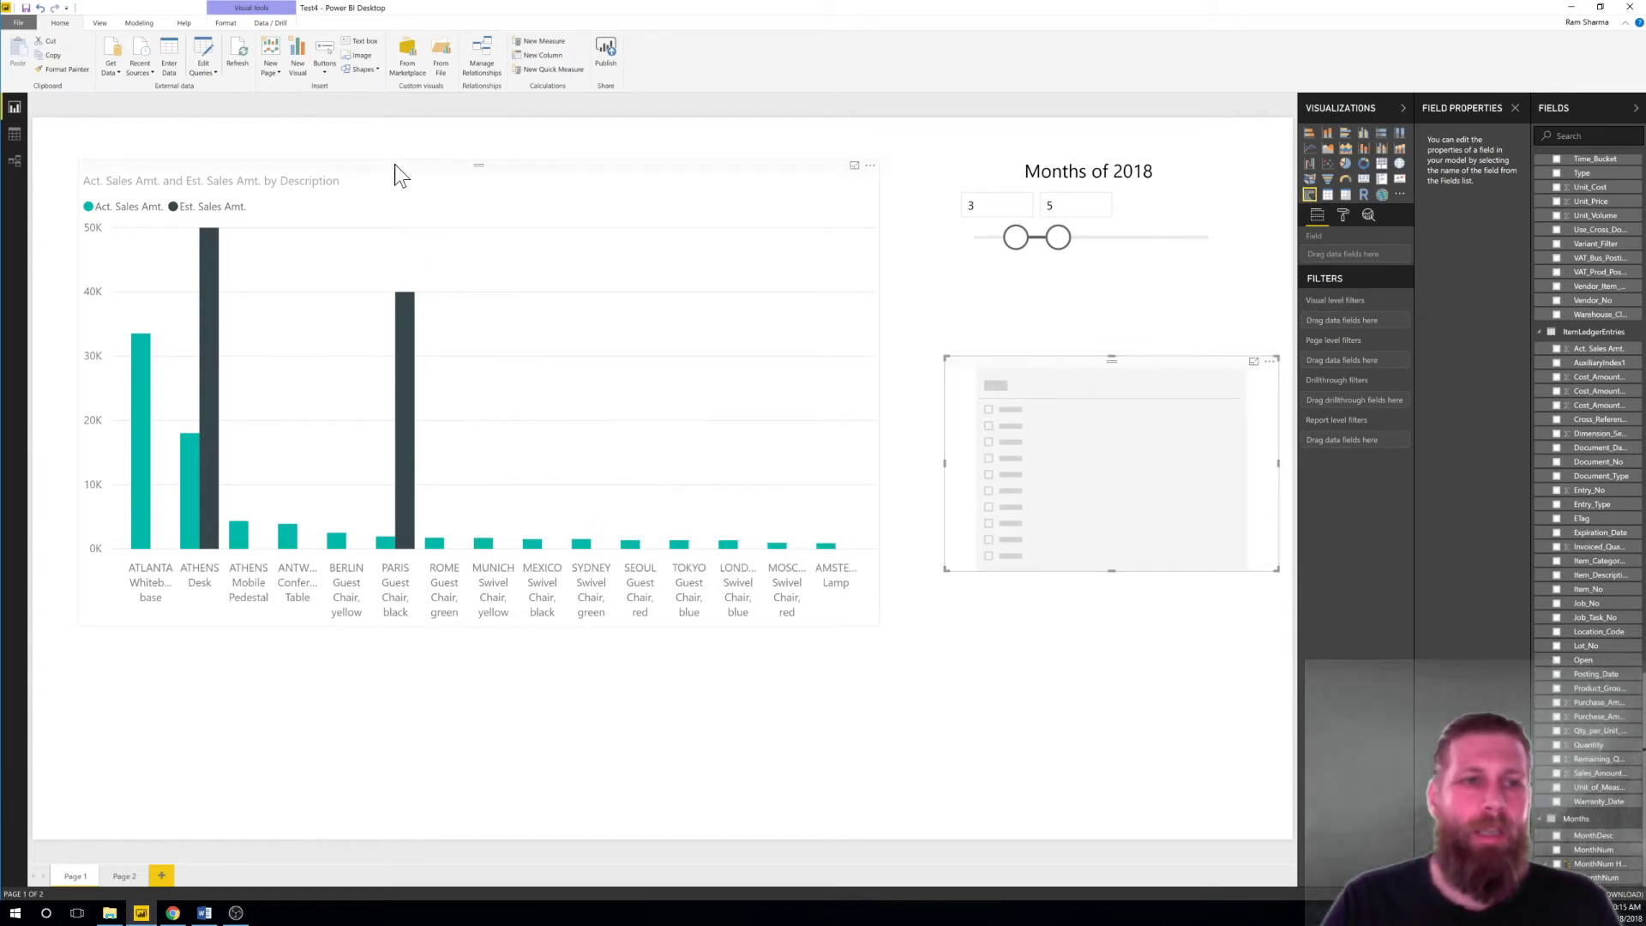
left_click(463, 604)
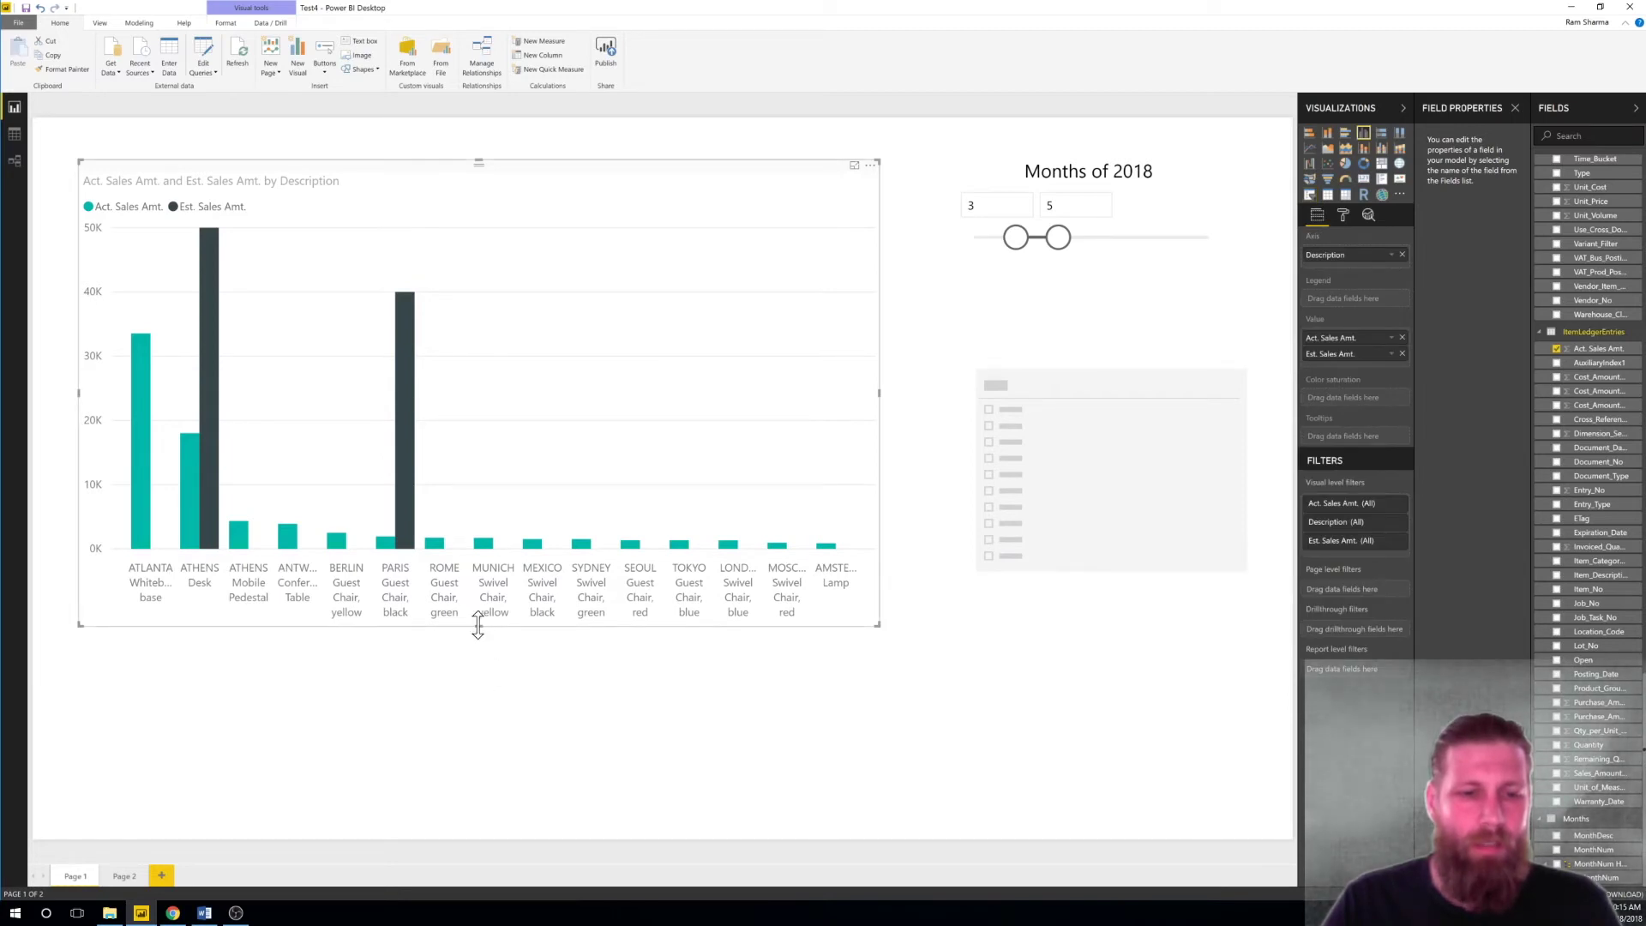
left_click_drag(478, 625, 478, 784)
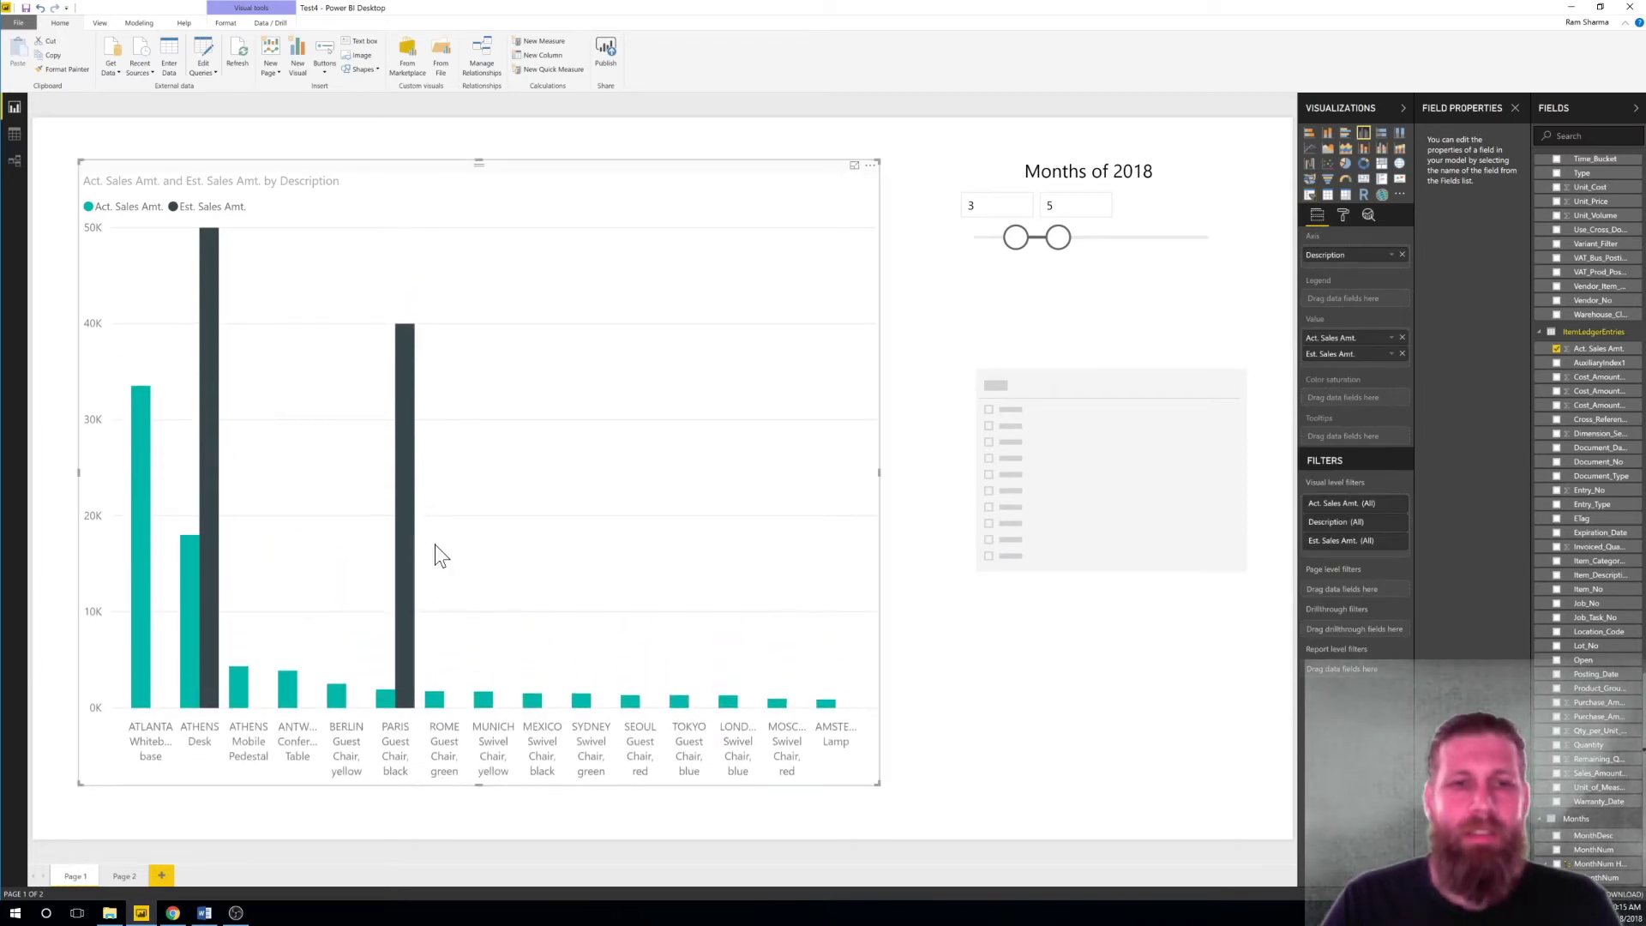
left_click(1119, 363)
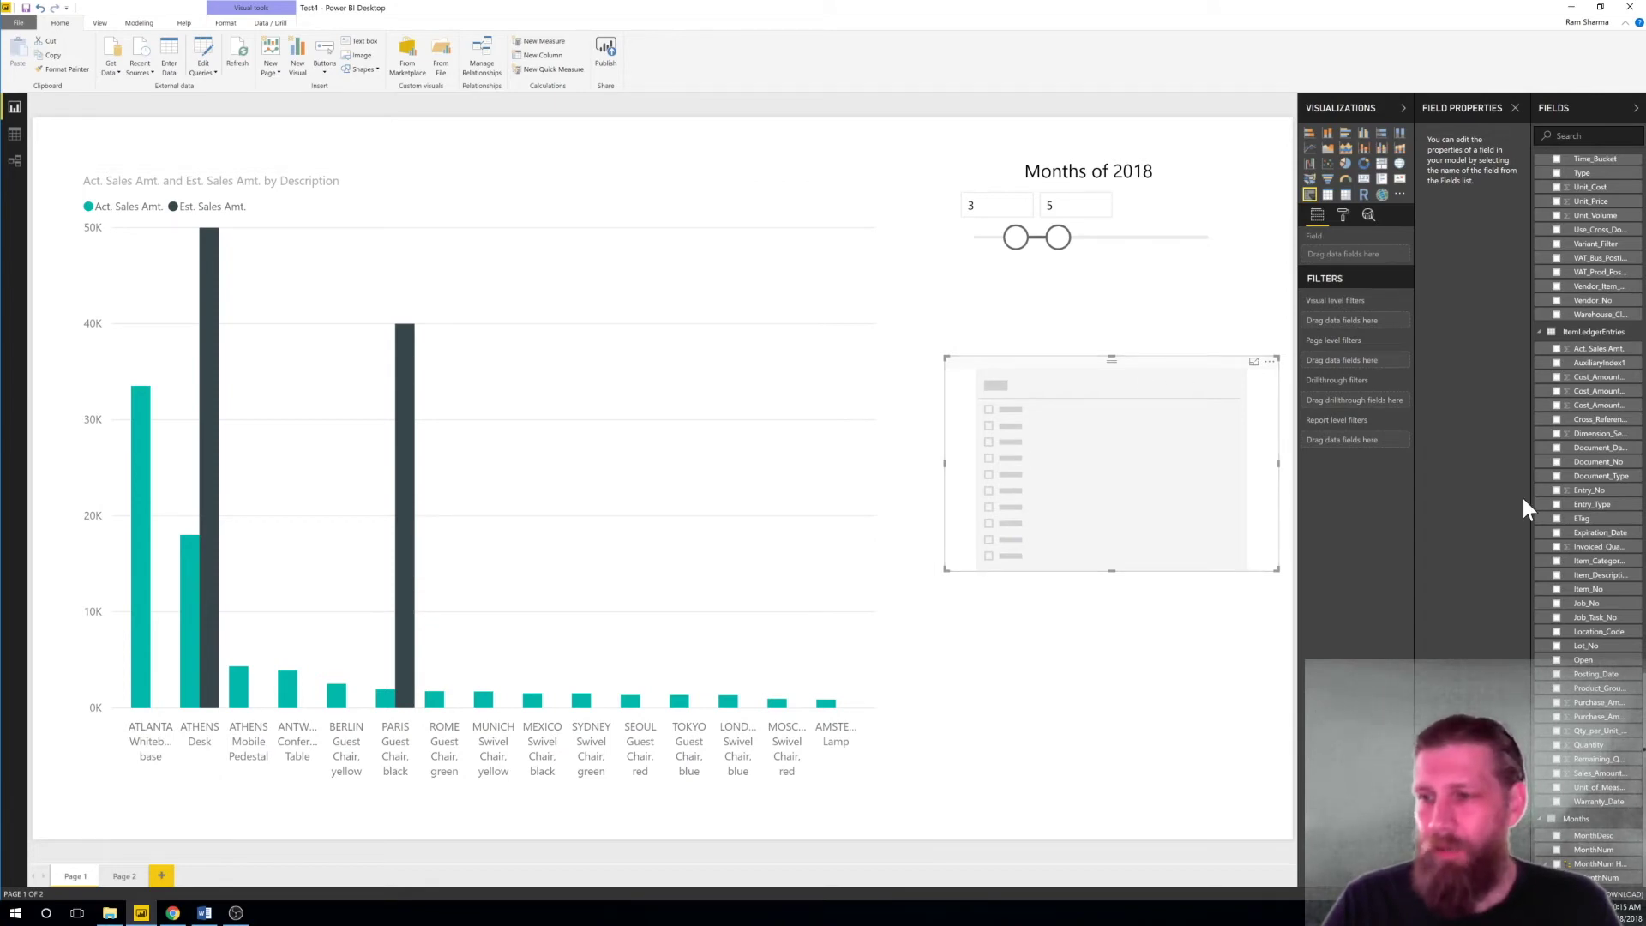
left_click(1557, 562)
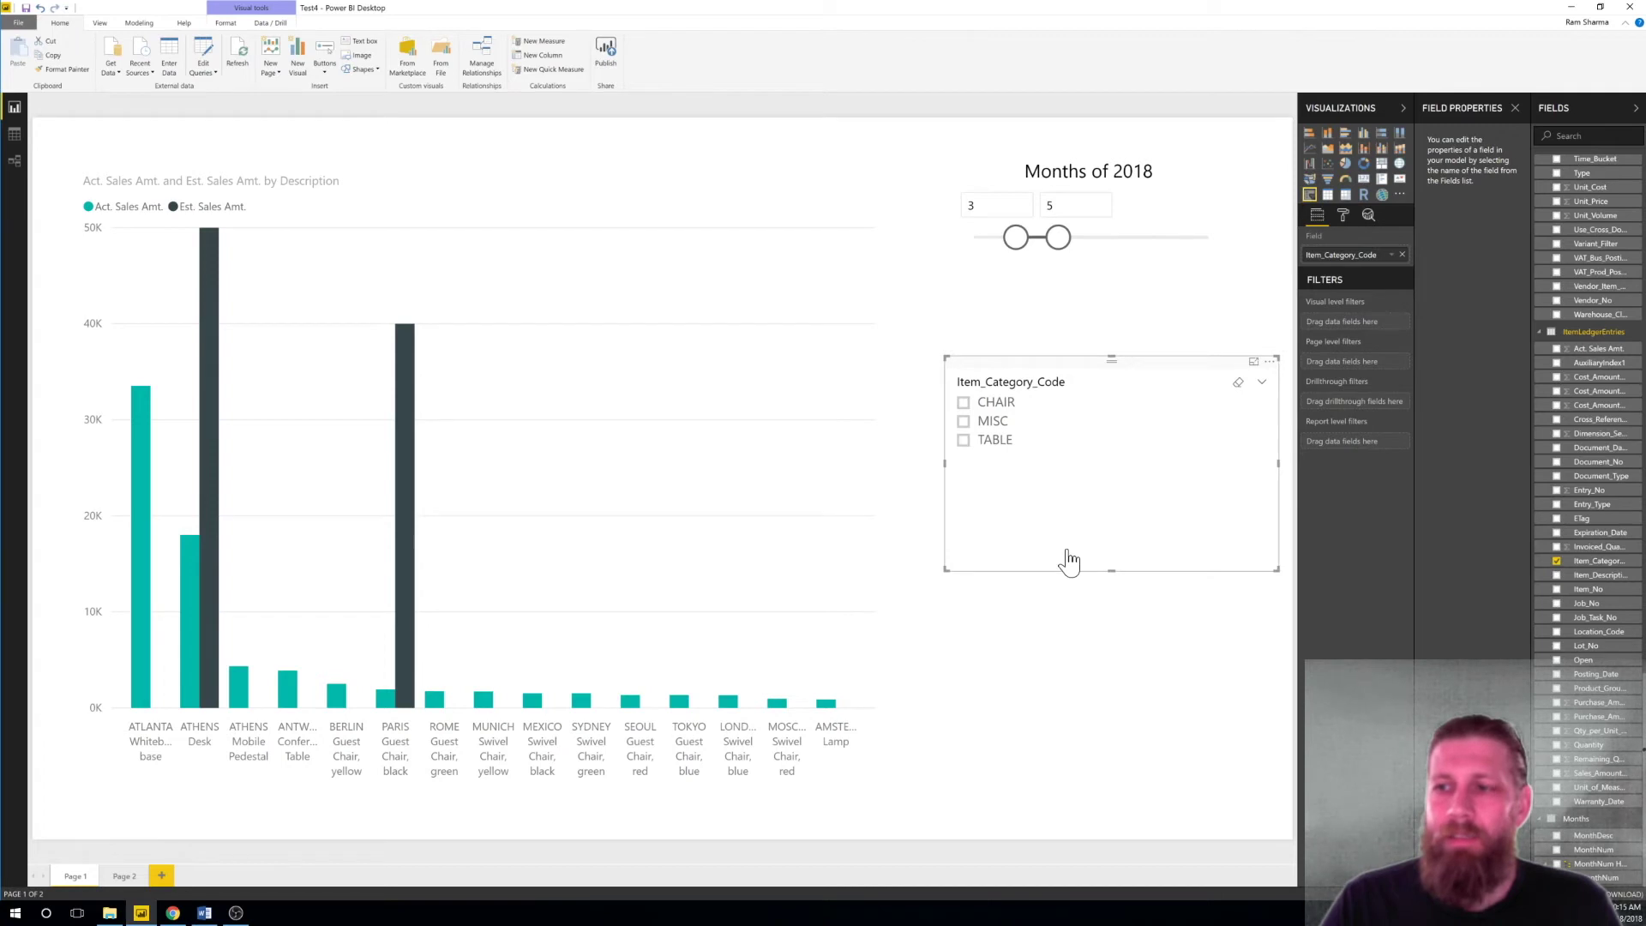
Browse the Item_Card fields, then remove the Item_Category field from the slicer
left_click(1560, 563)
scroll(1581, 527, "down", 10)
scroll(1584, 520, "up", 15)
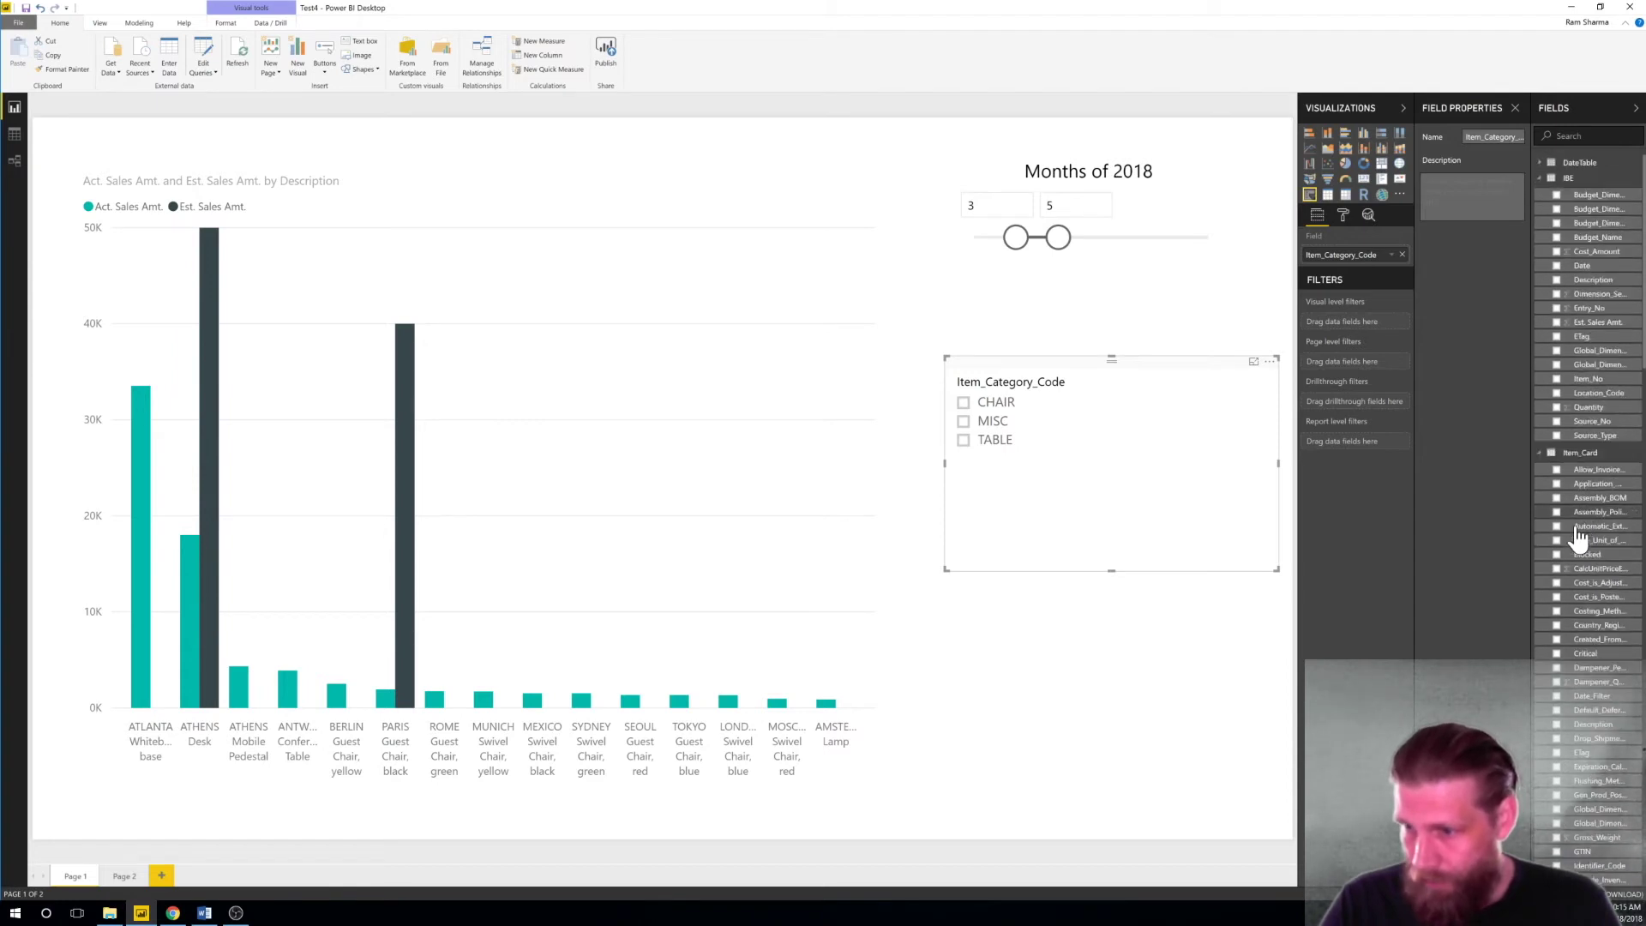
scroll(1576, 556, "down", 2)
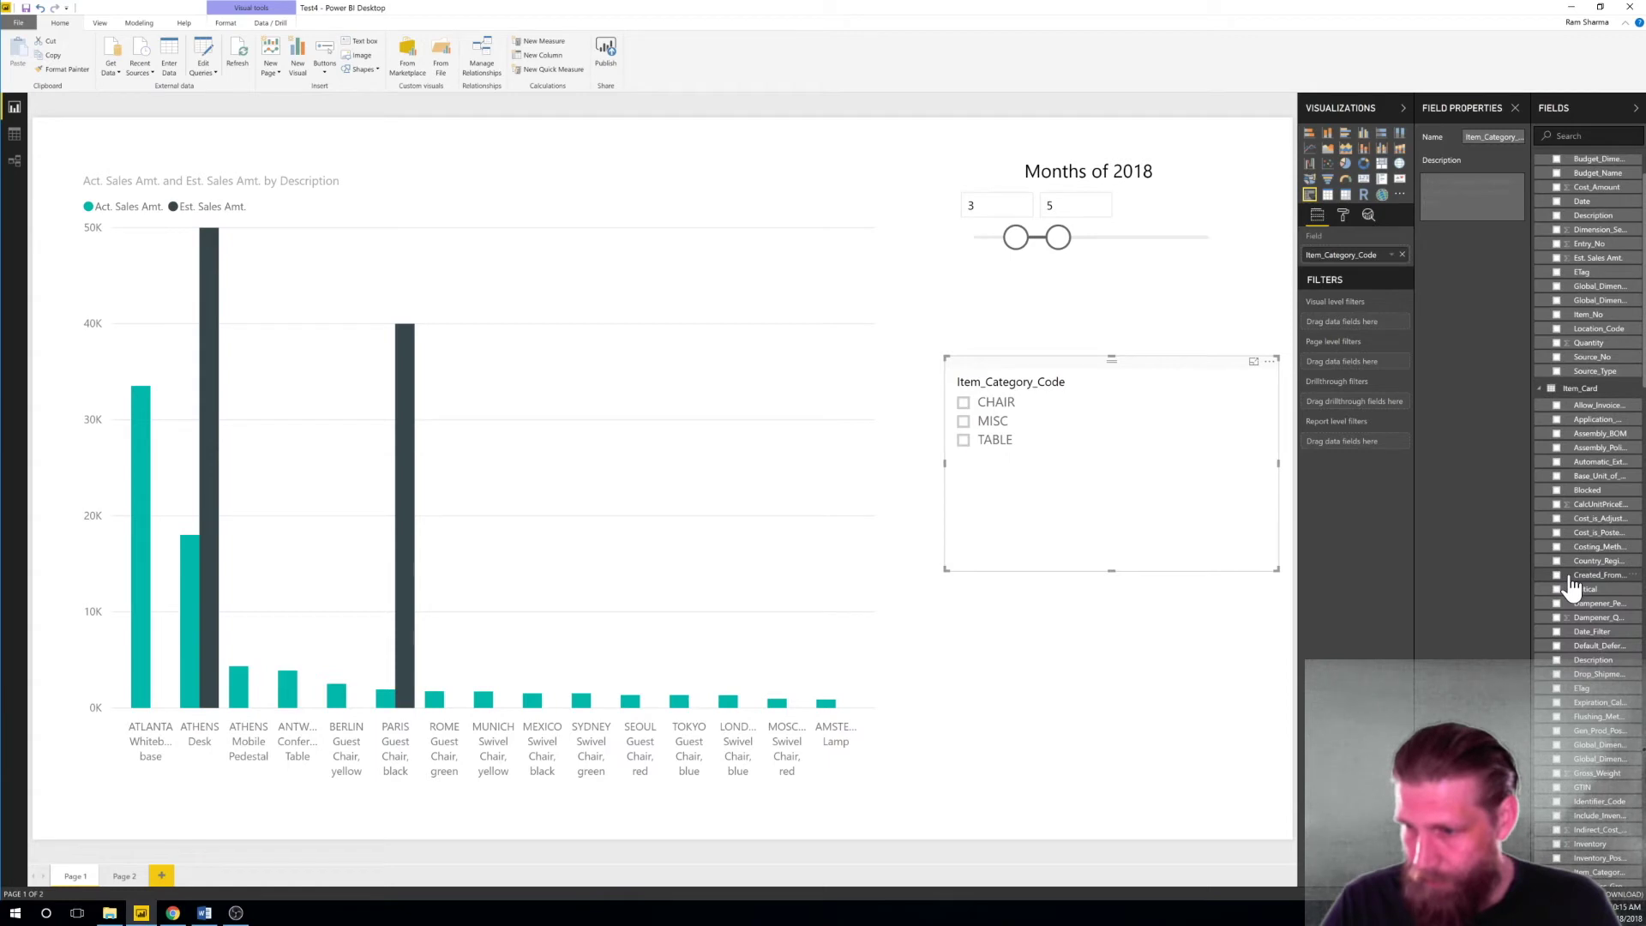
scroll(1571, 586, "down", 6)
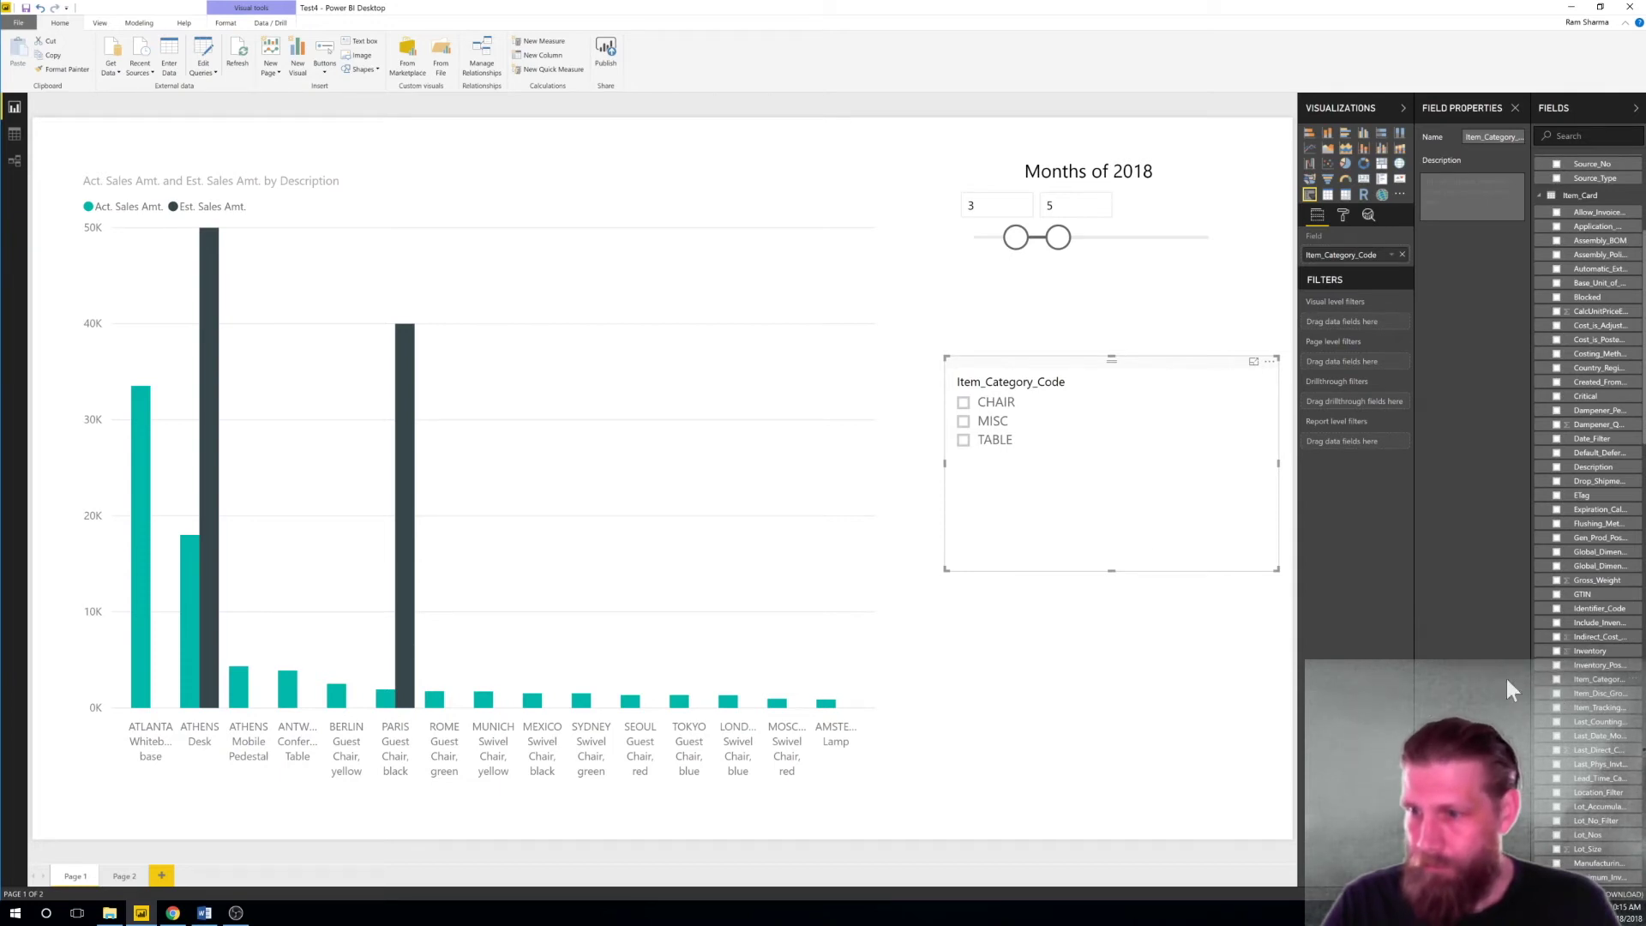
left_click(1403, 255)
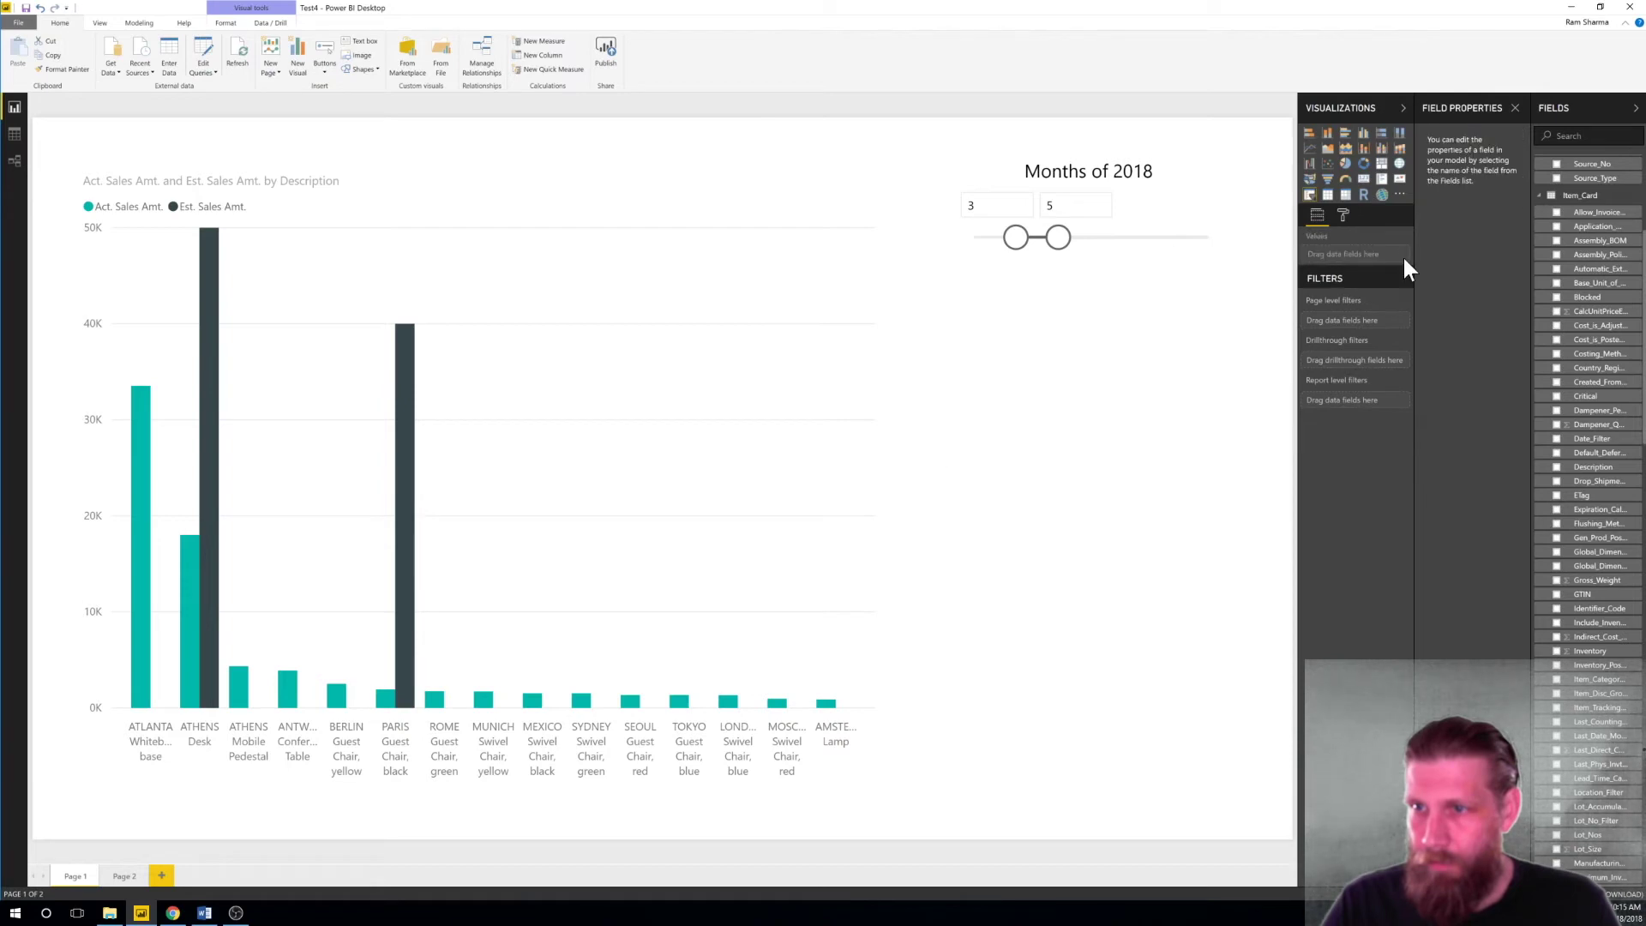
Add a slicer with Item_Card's Item_Category, shorten it, and place it below the month slicer
left_click(1311, 197)
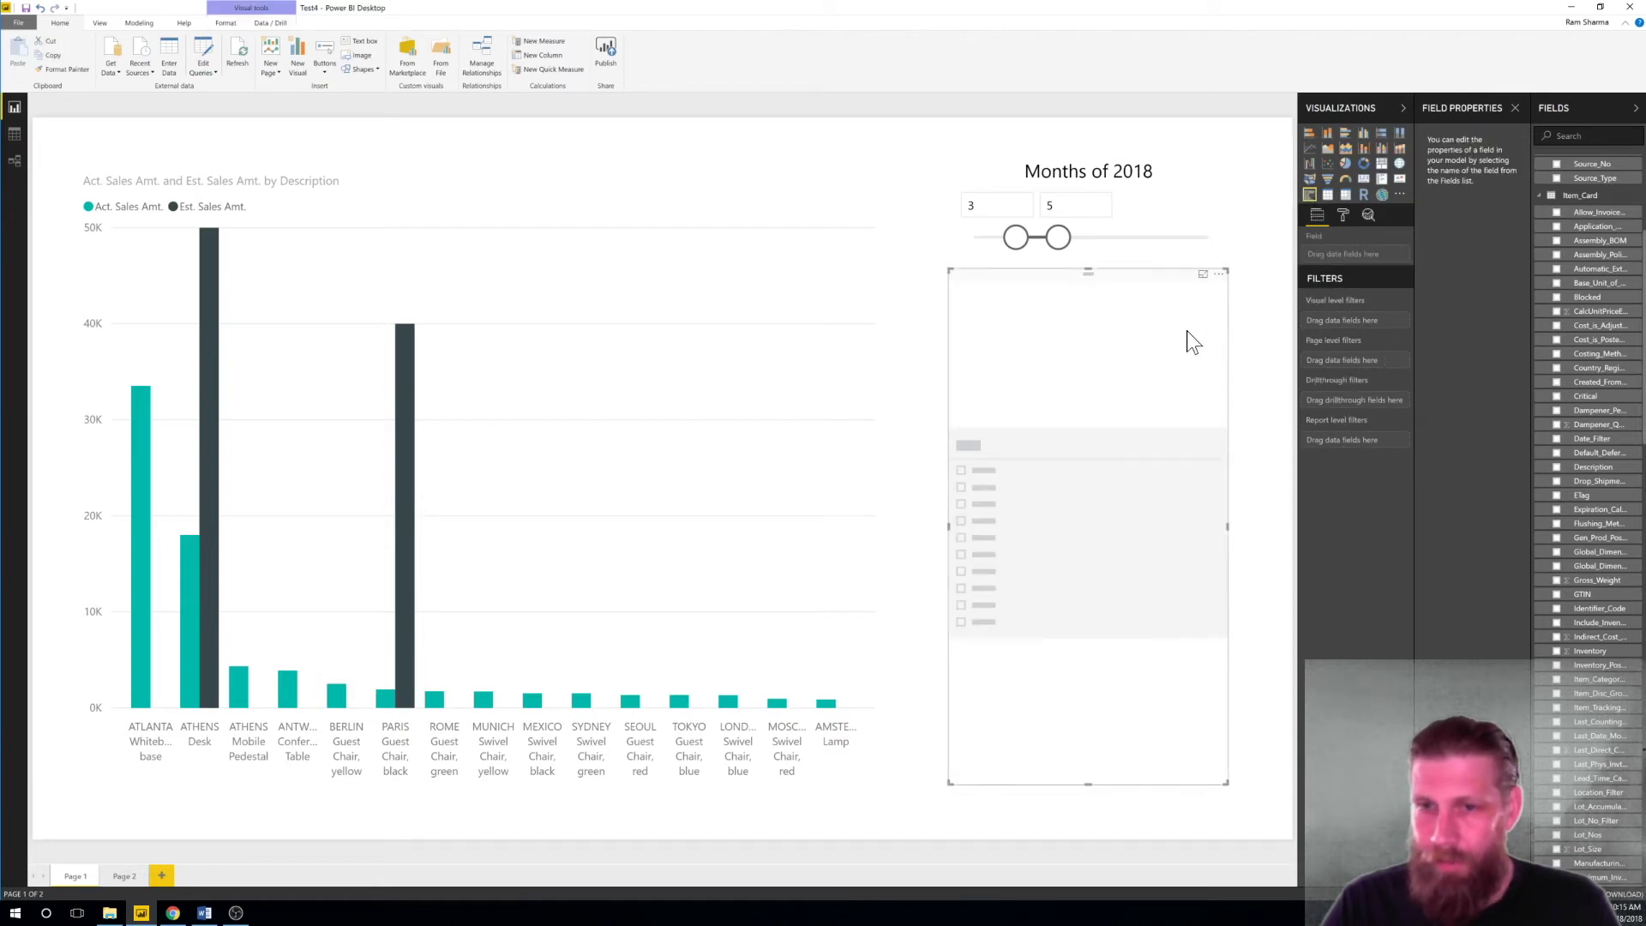
left_click(1558, 680)
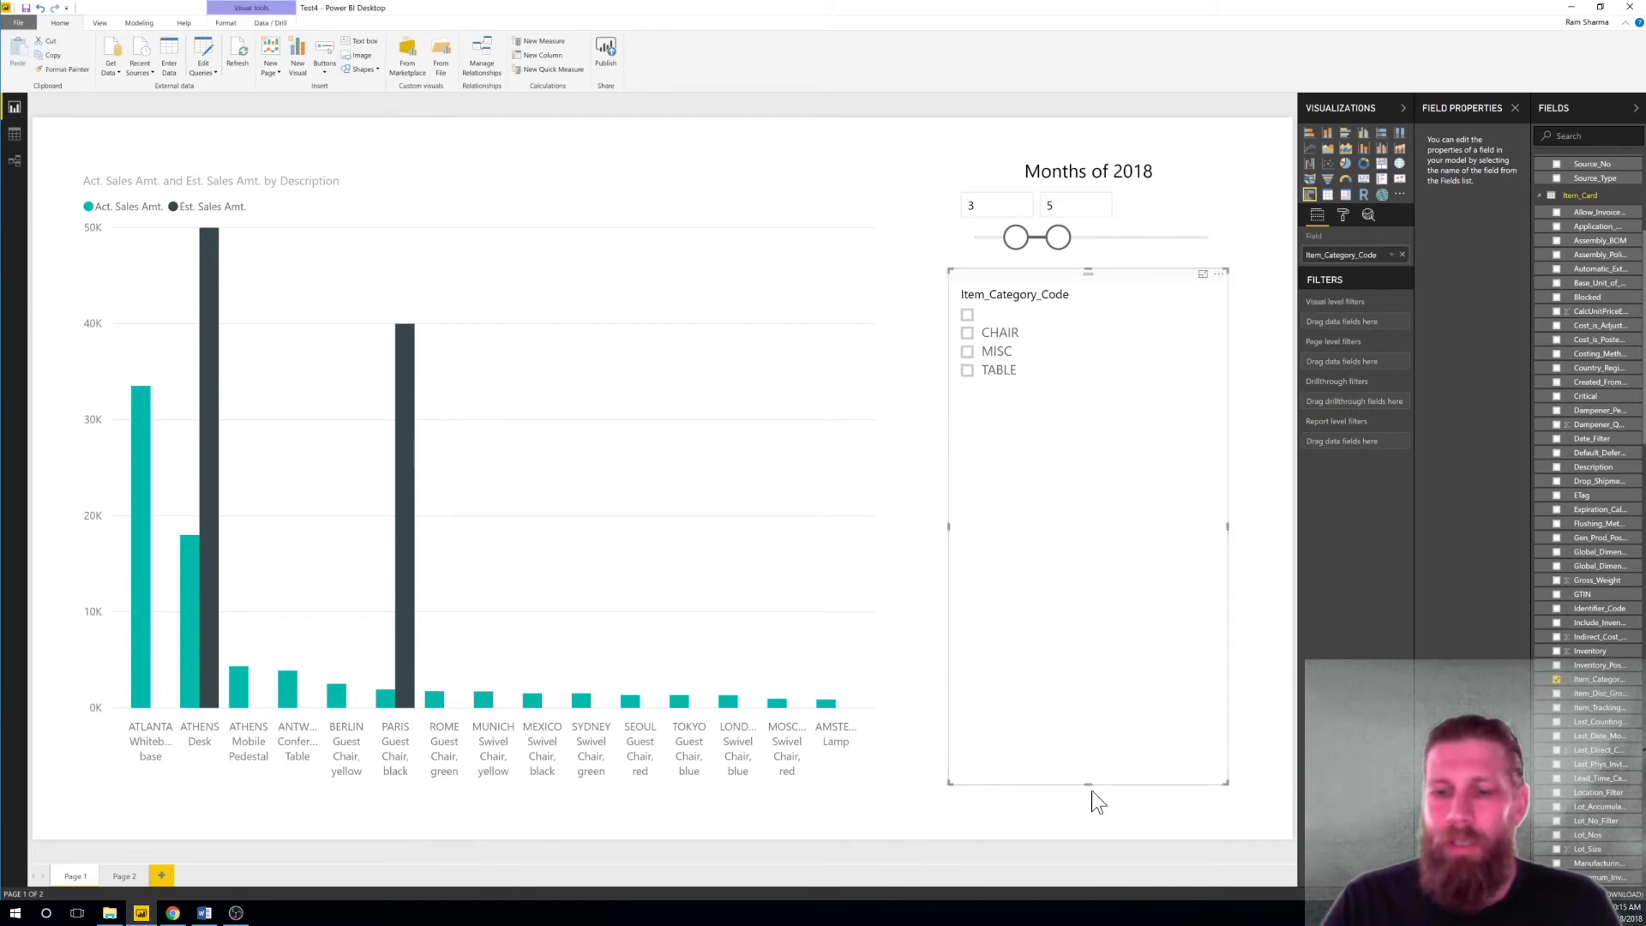
left_click_drag(1087, 783, 1063, 448)
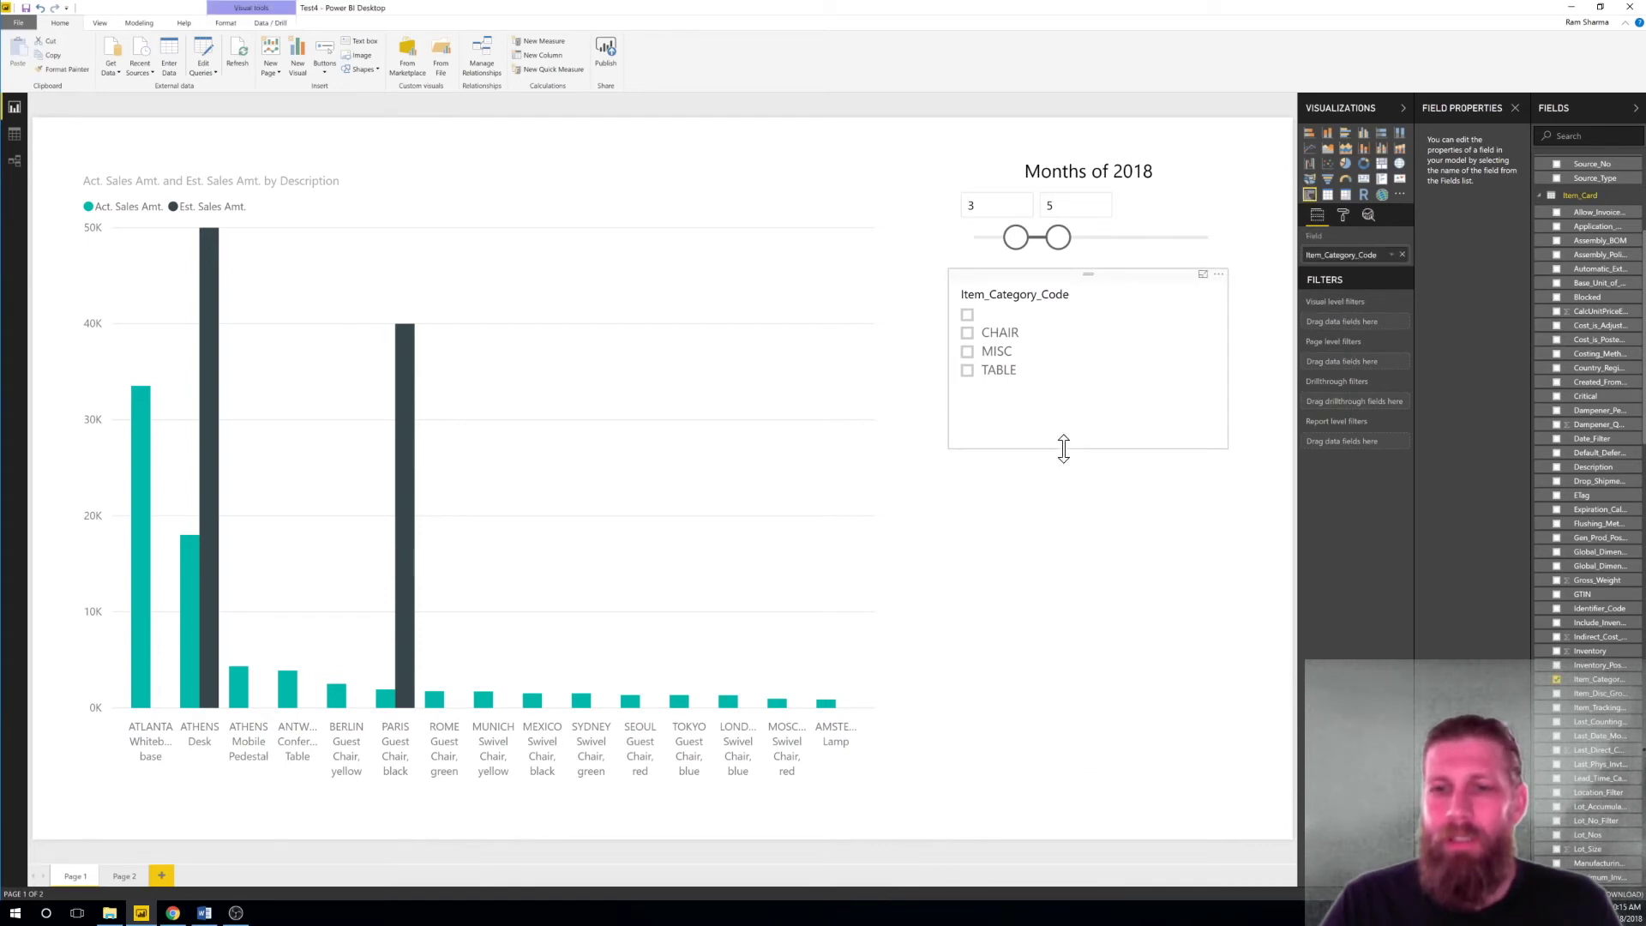
left_click_drag(1072, 276, 1087, 344)
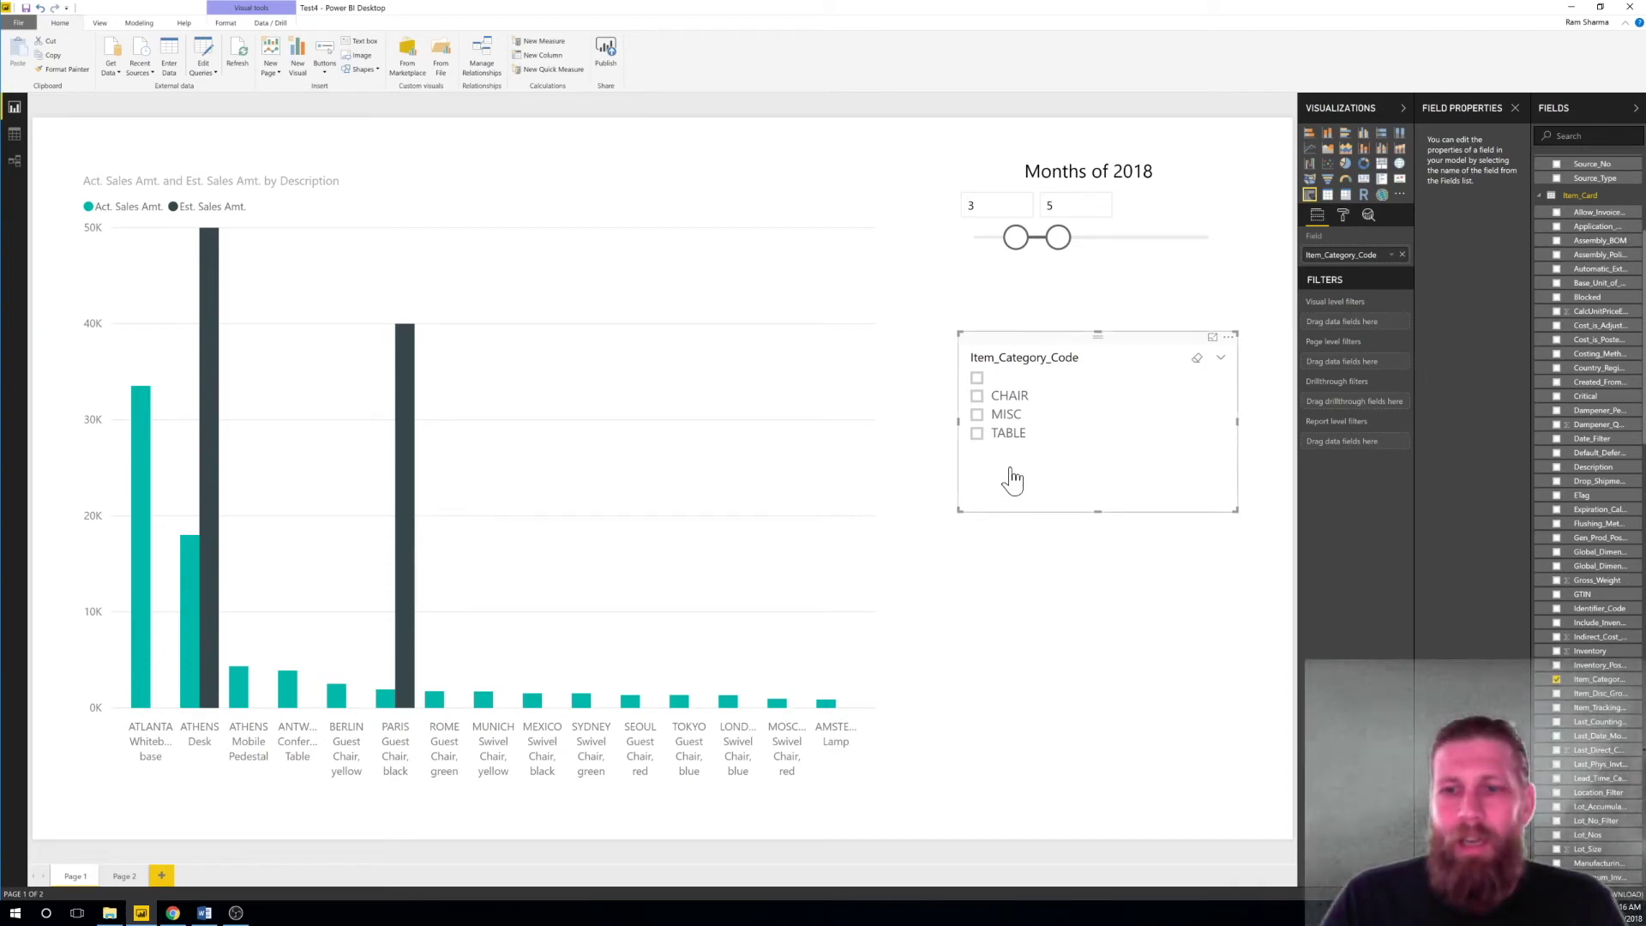
Filter the chart by category: TABLE, then CHAIR, then back to TABLE
left_click(977, 433)
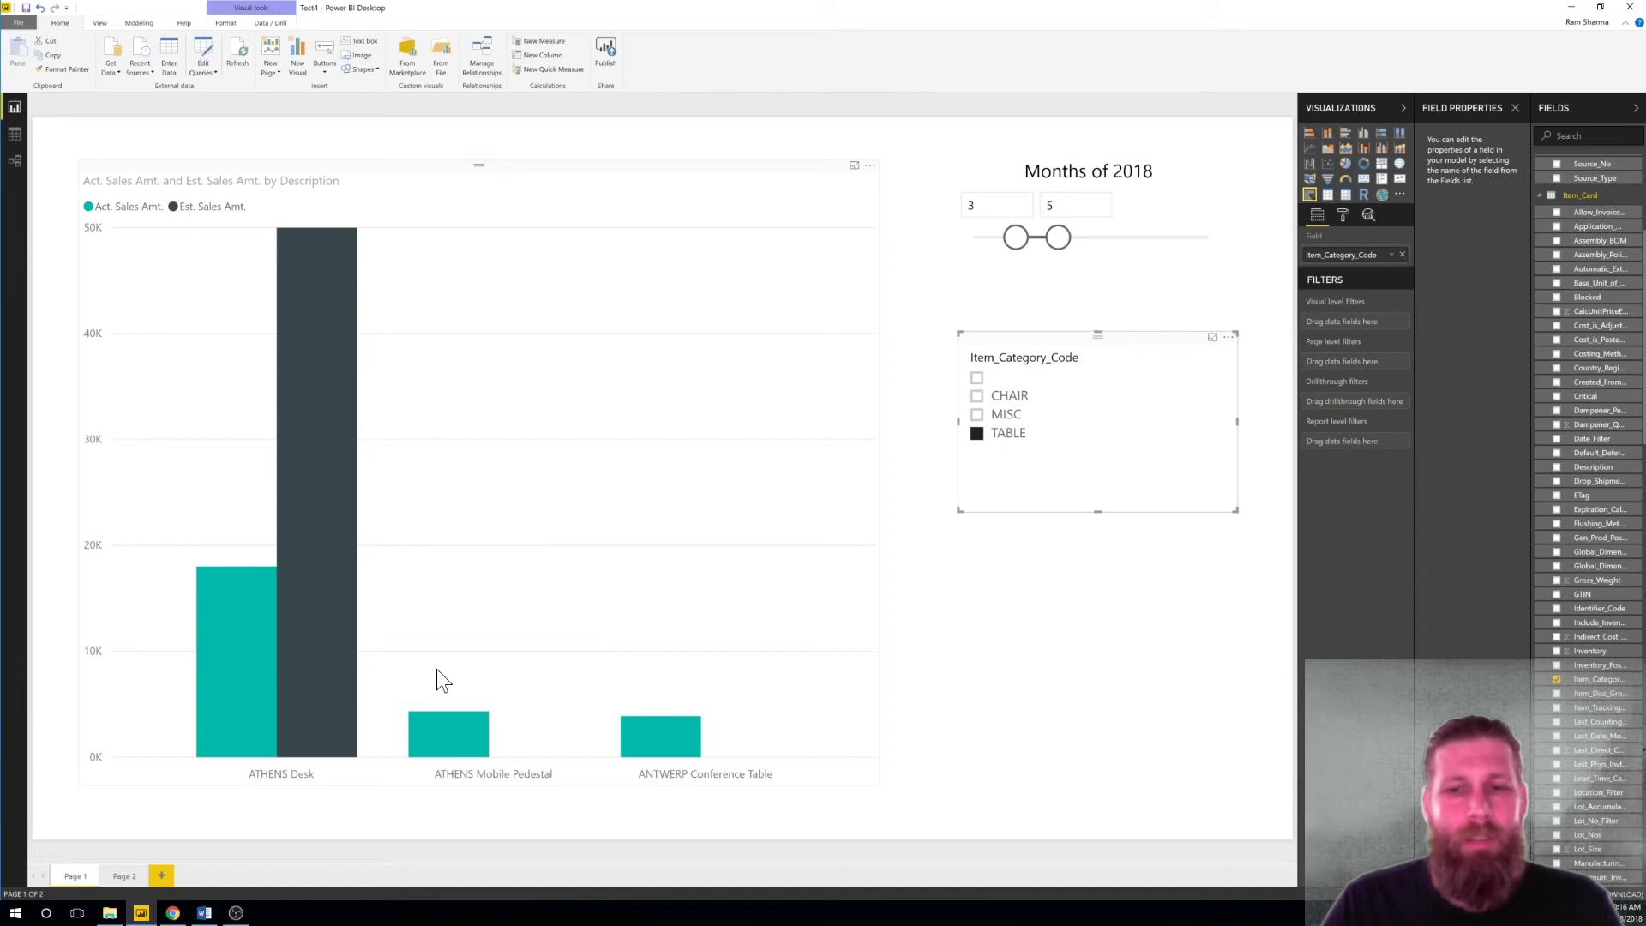
left_click(977, 396)
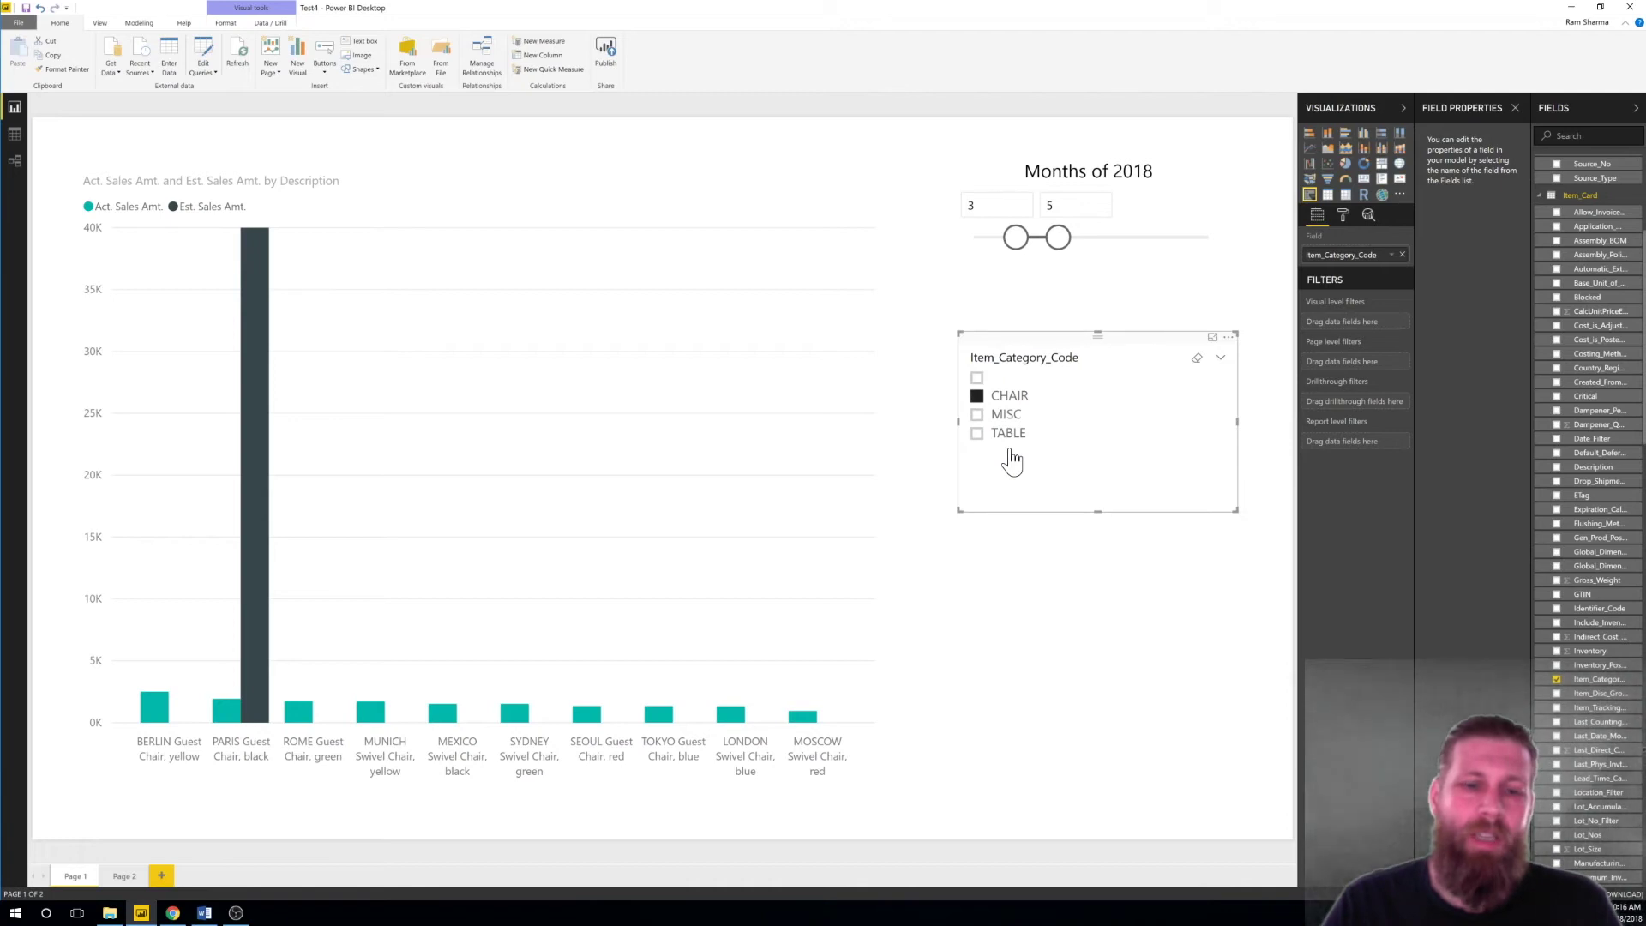
left_click(977, 434)
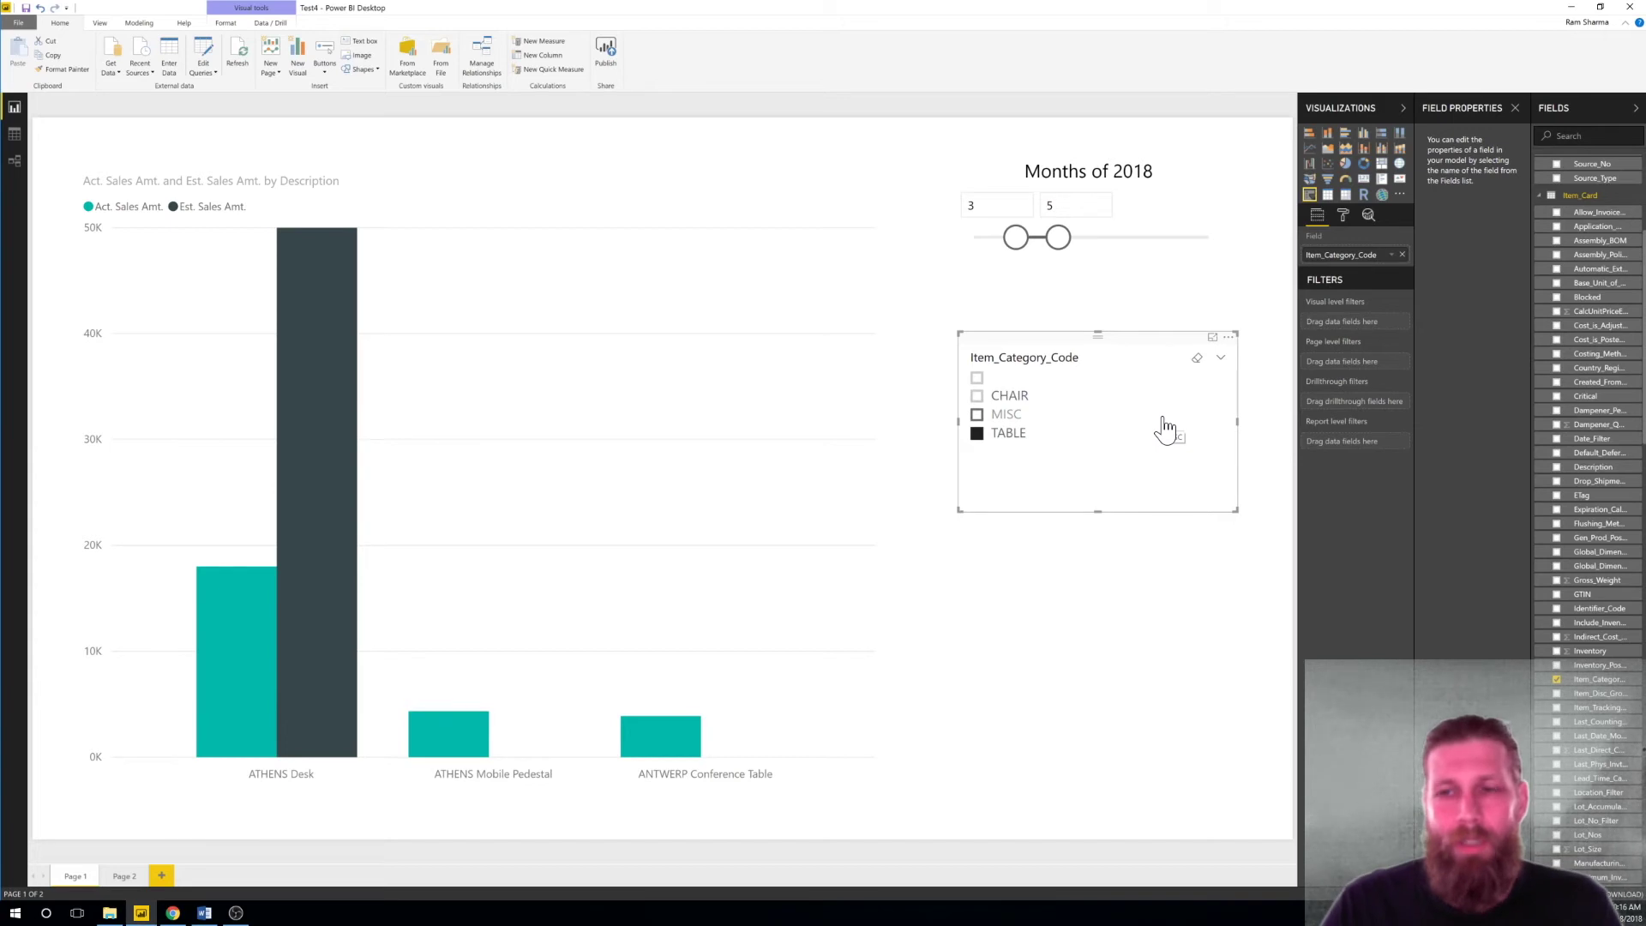
Save the report as Test5
left_click(23, 26)
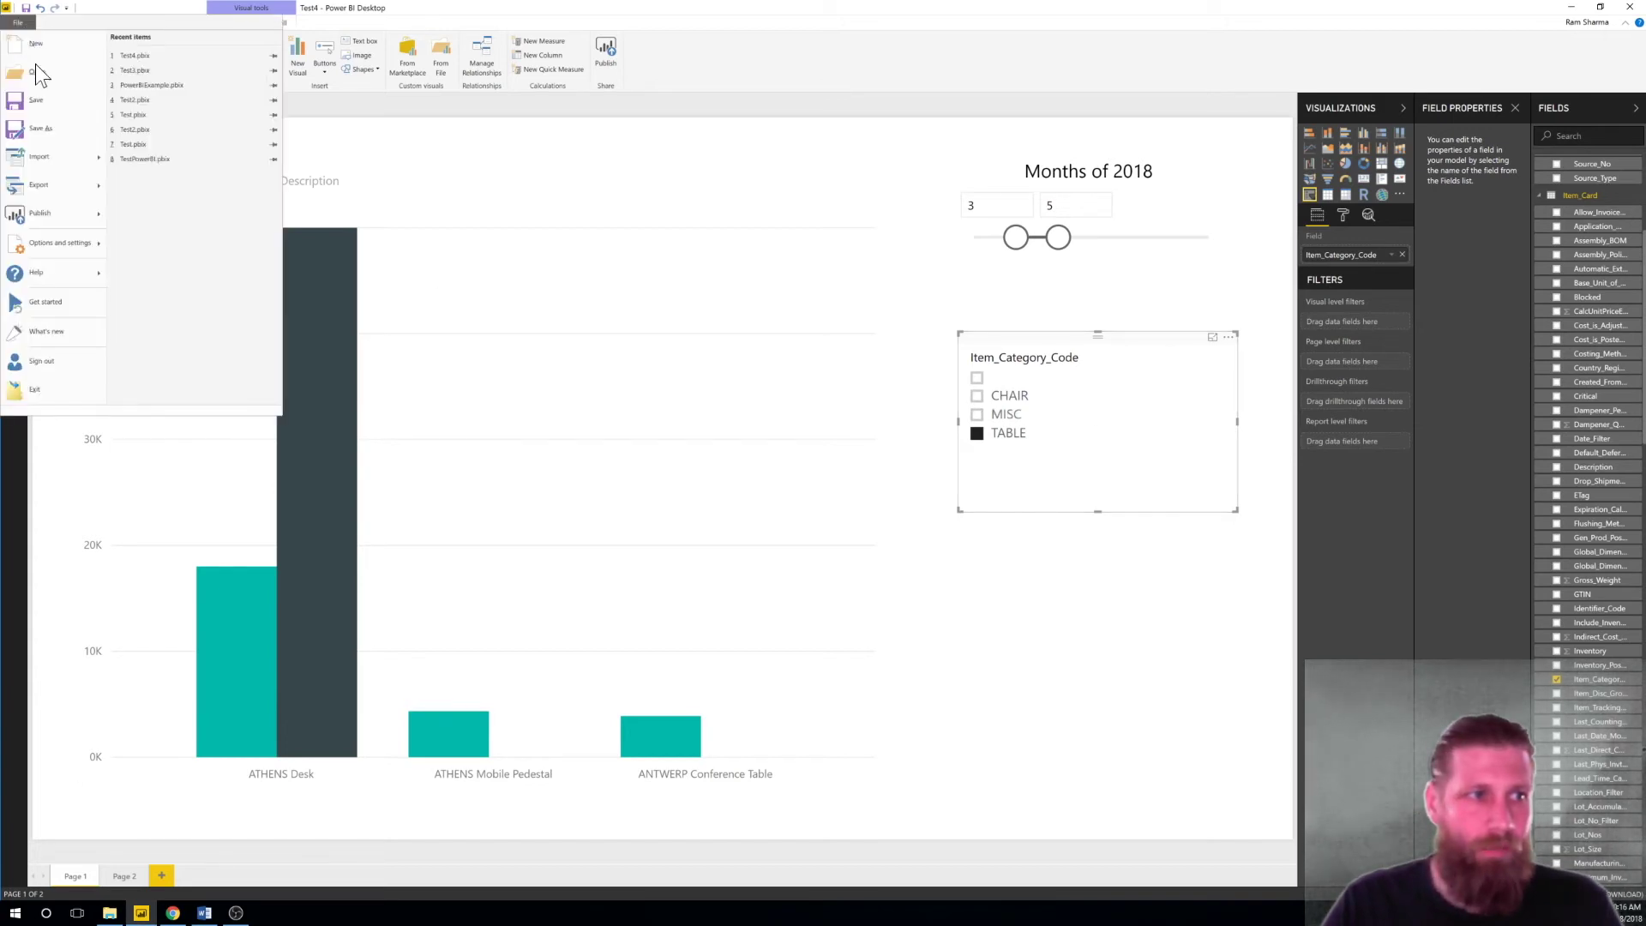
left_click(50, 127)
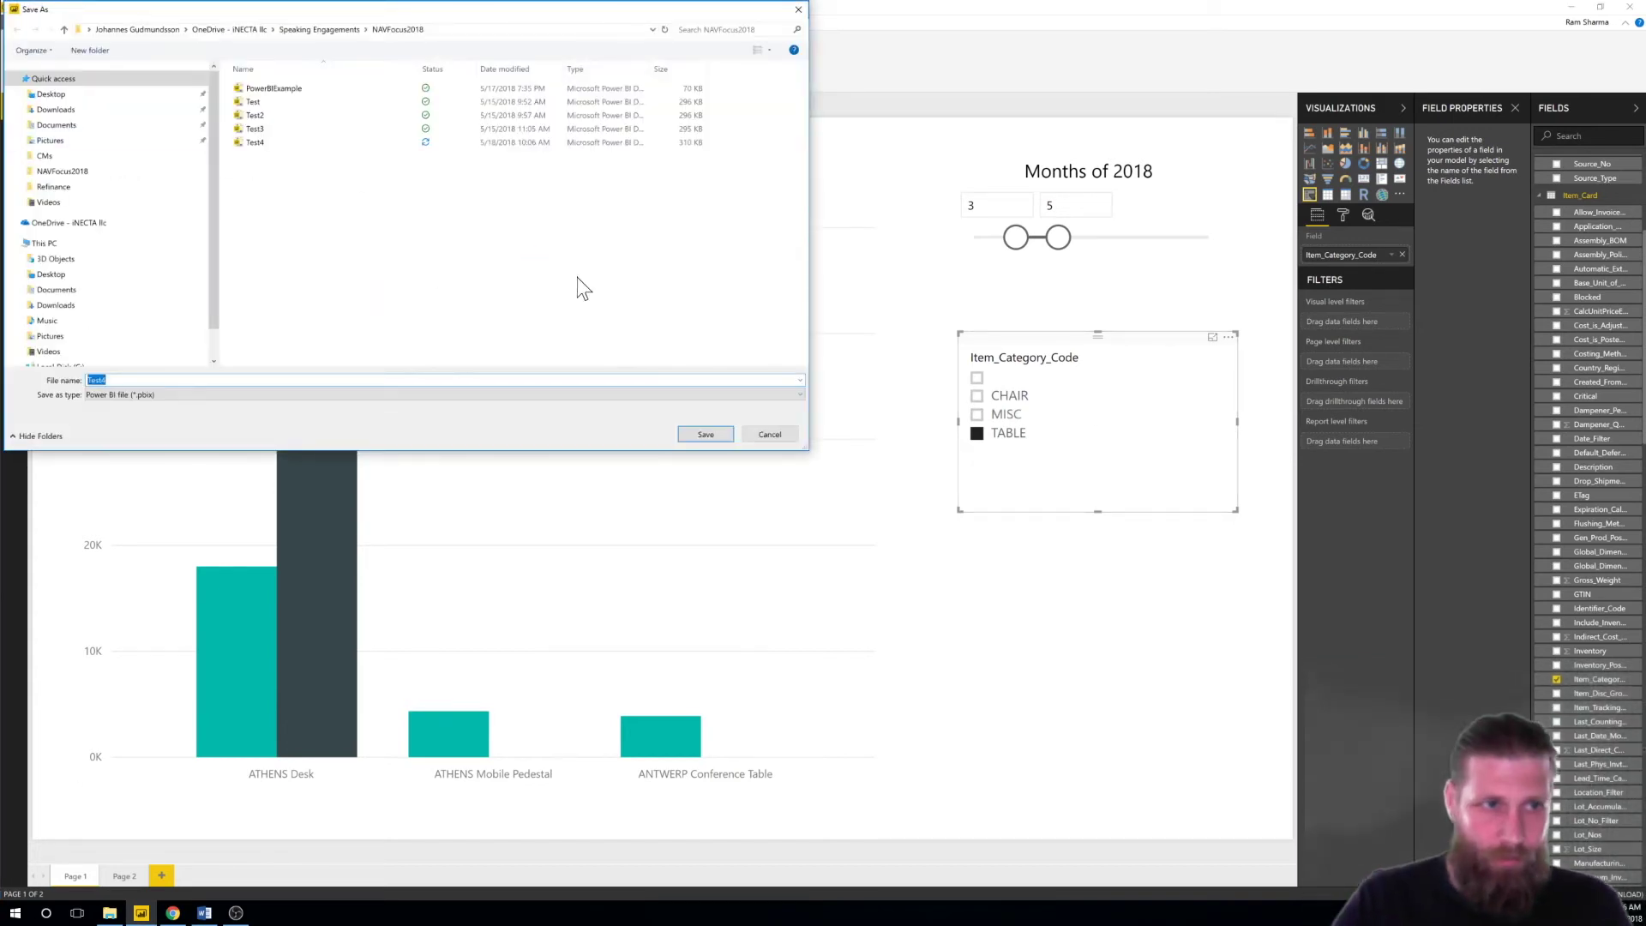
type("Test")
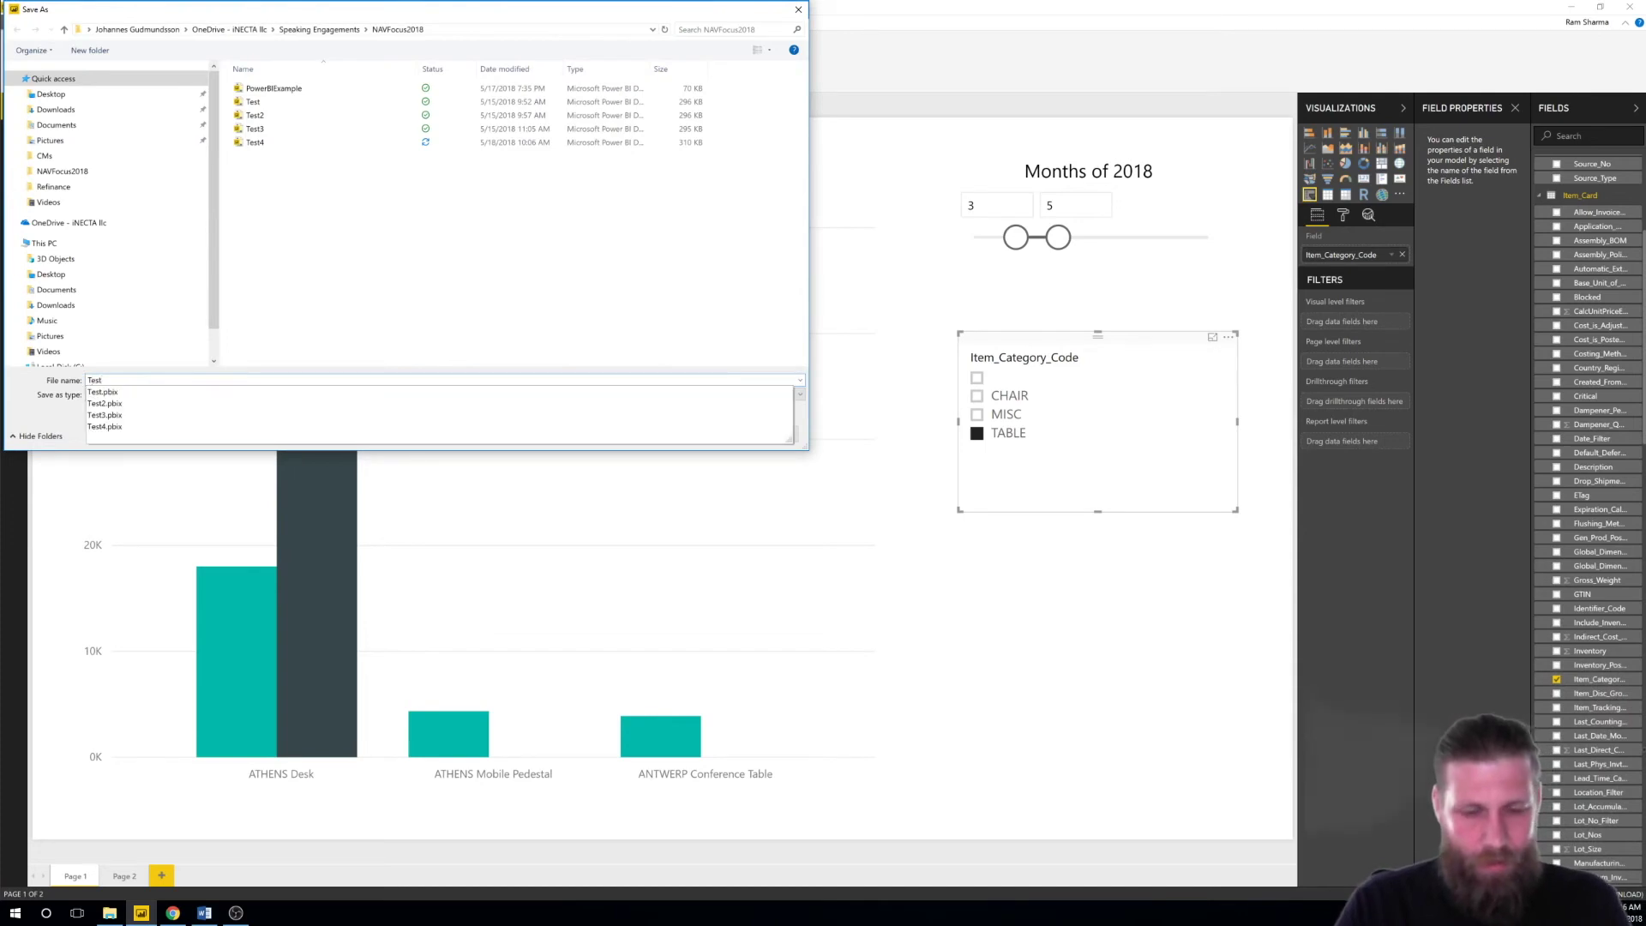
type("5")
key("Return")
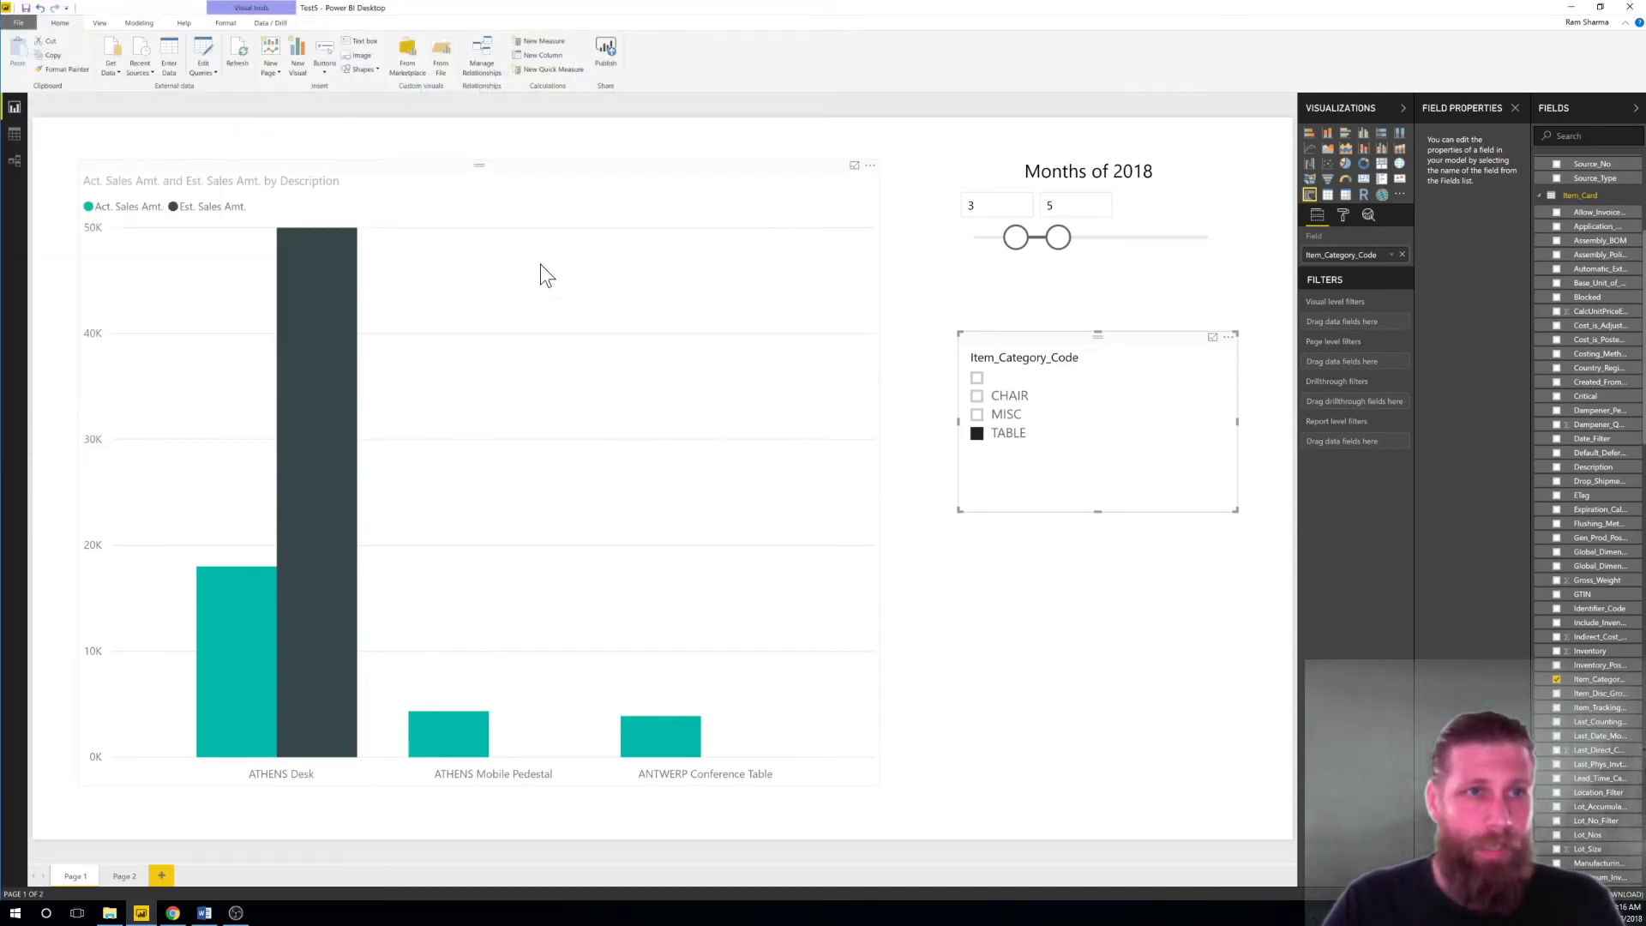
Publish Test5 to My workspace and close the success message
left_click(610, 54)
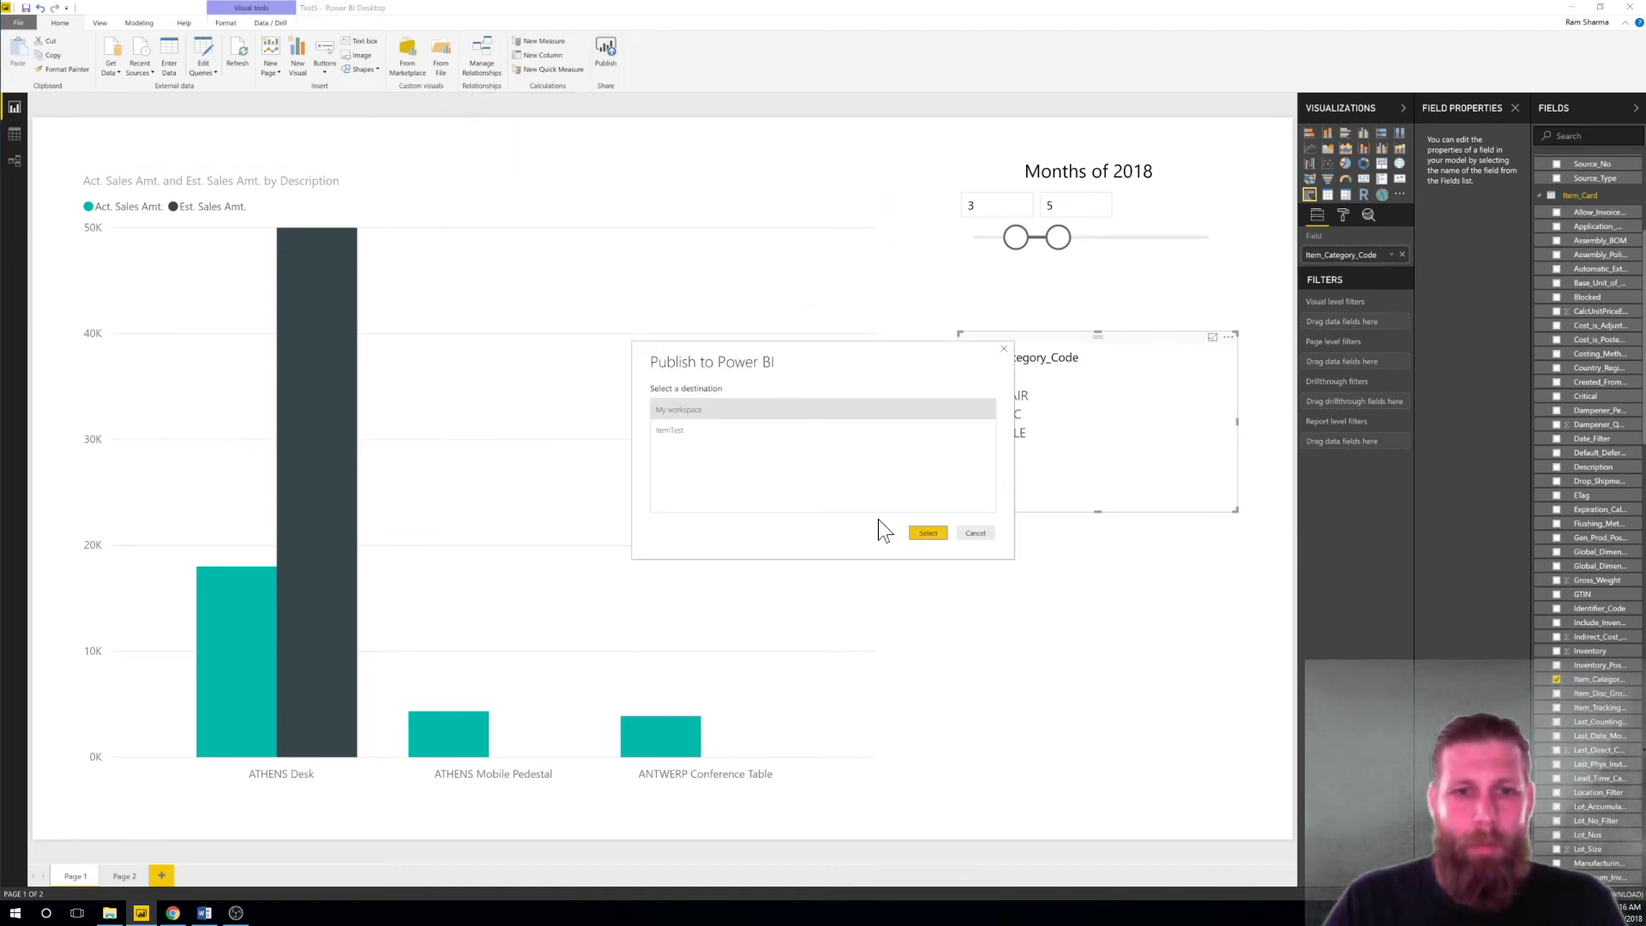
left_click(927, 532)
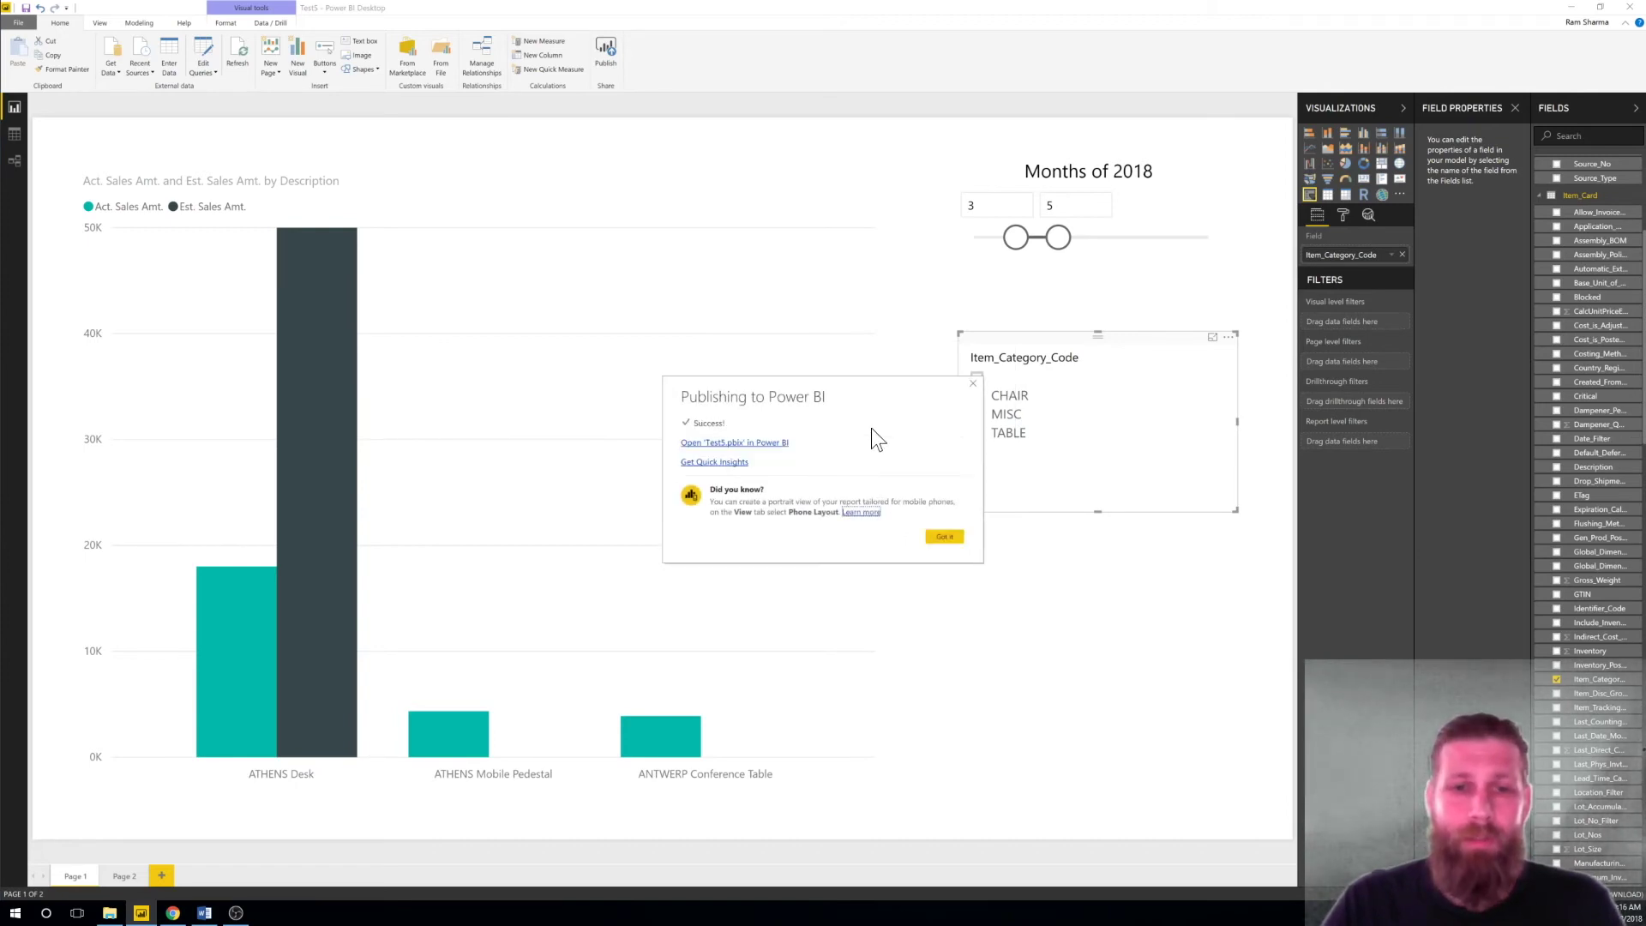
left_click(943, 537)
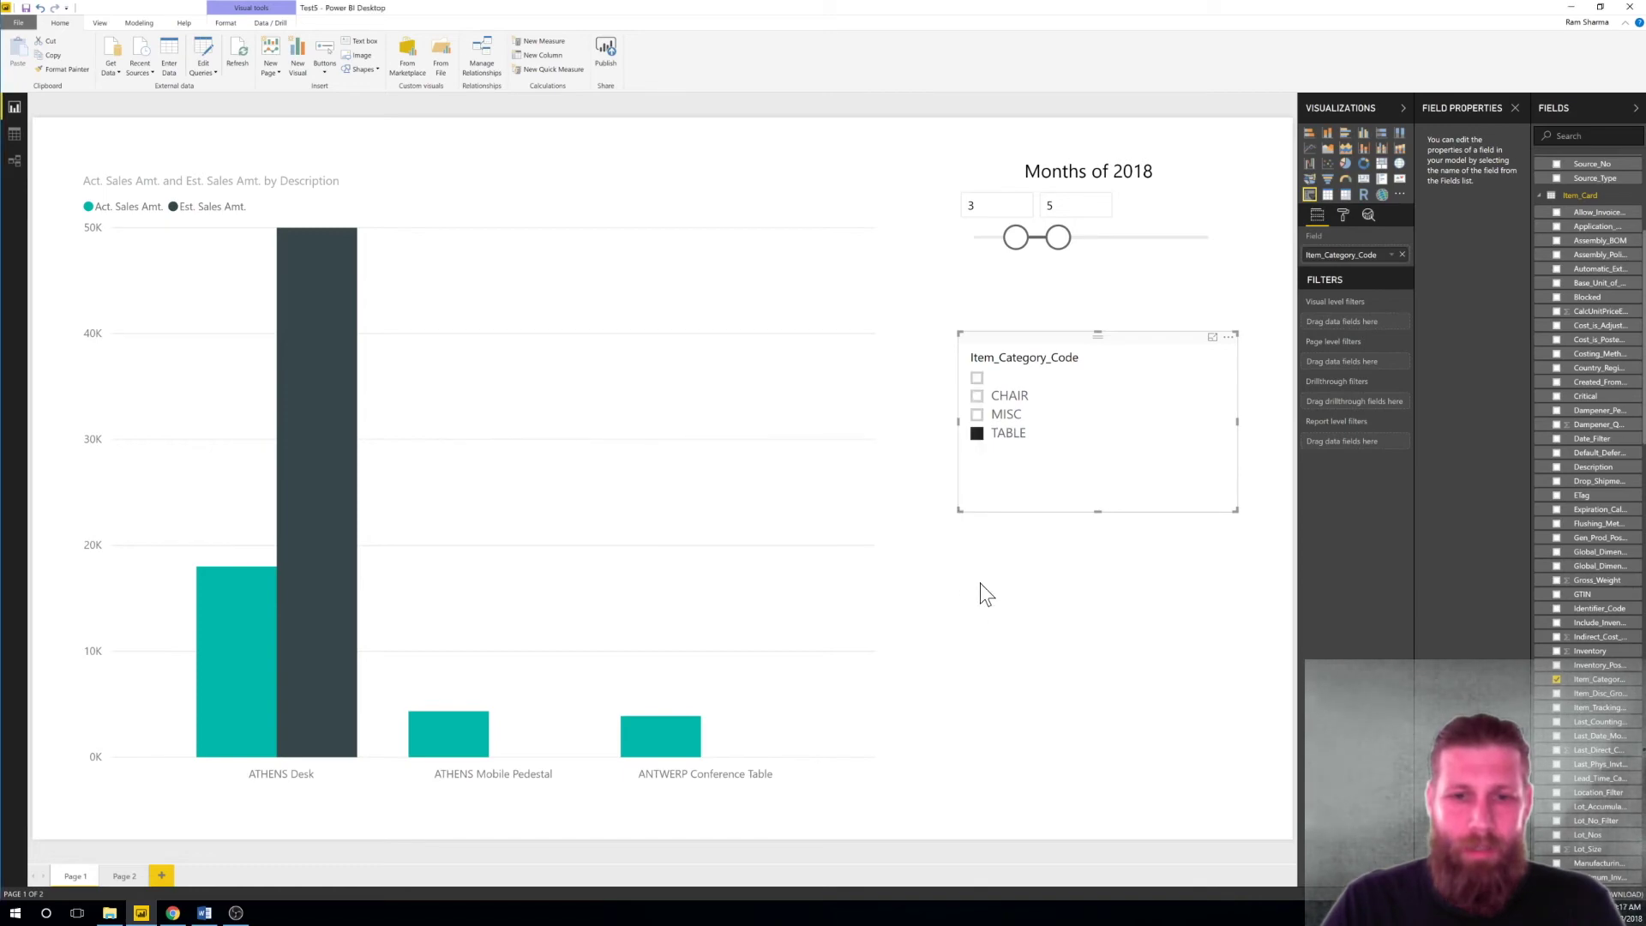
left_click(172, 912)
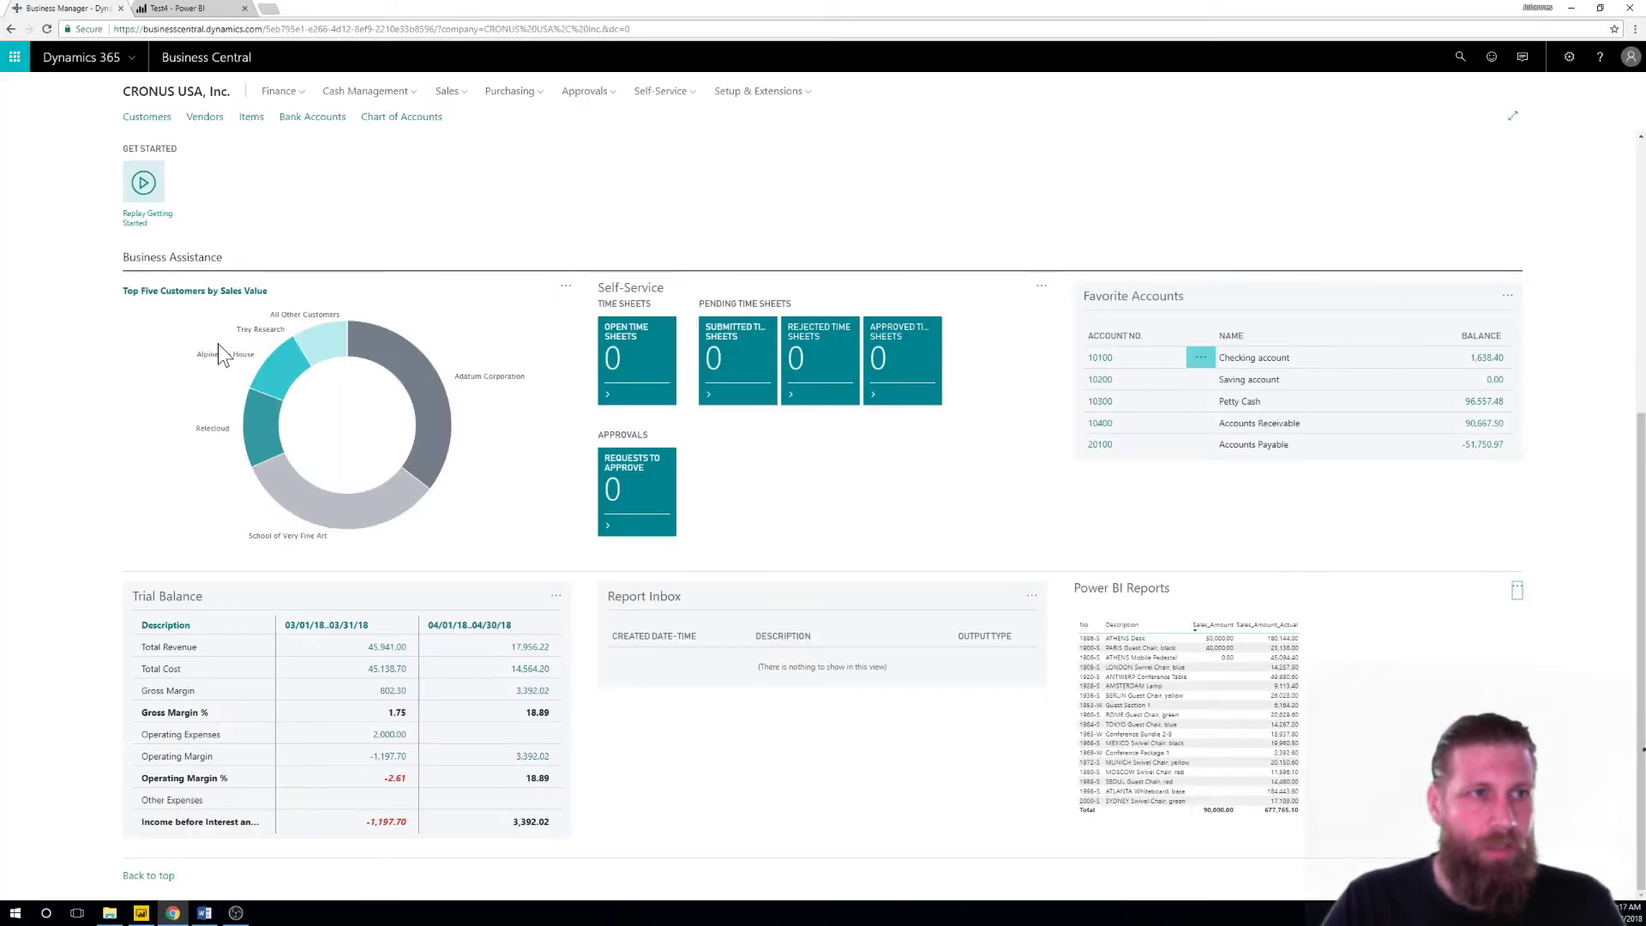
In the Power BI browser tab, close the feedback survey and notification, then reload
left_click(203, 22)
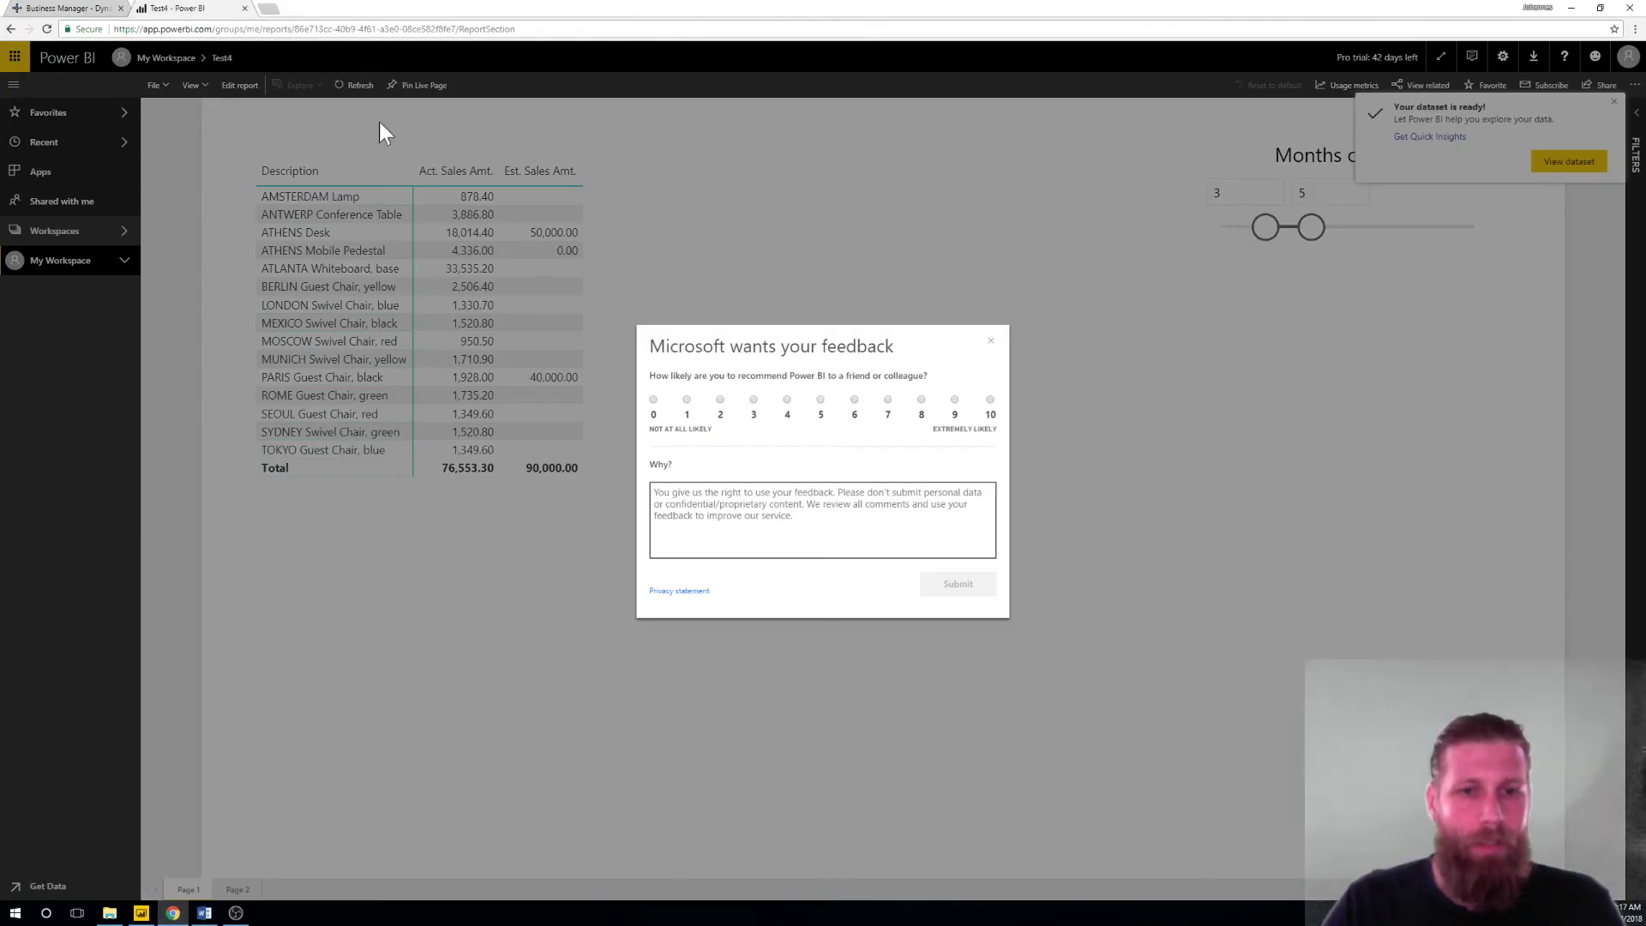
left_click(994, 347)
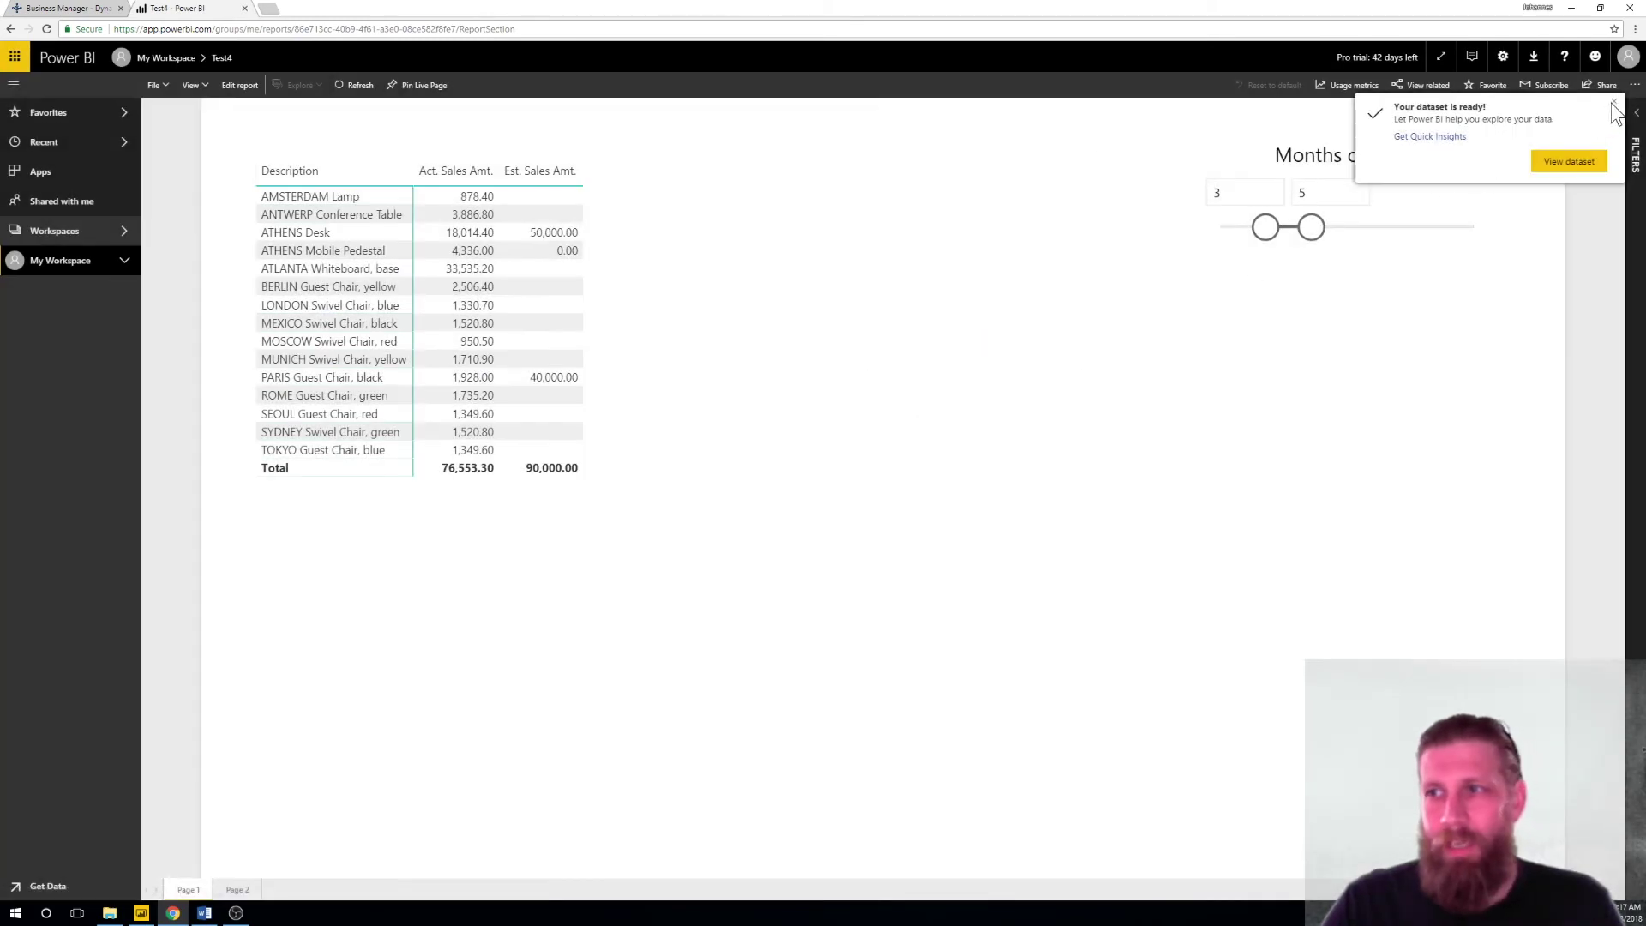
left_click(1613, 105)
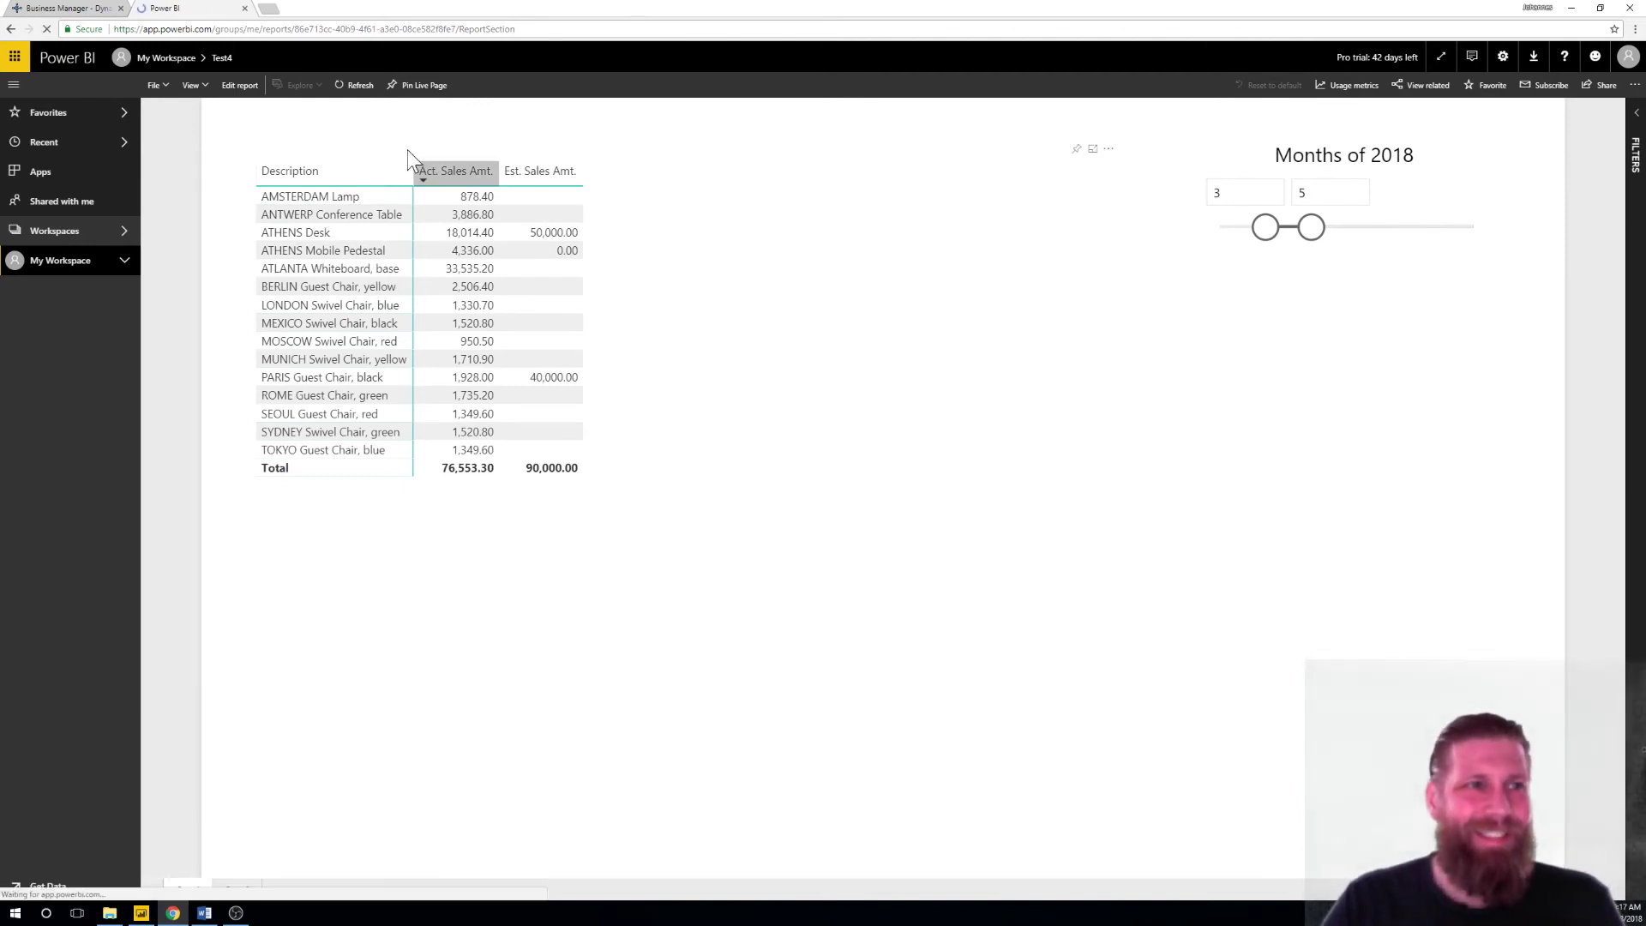
key("F5")
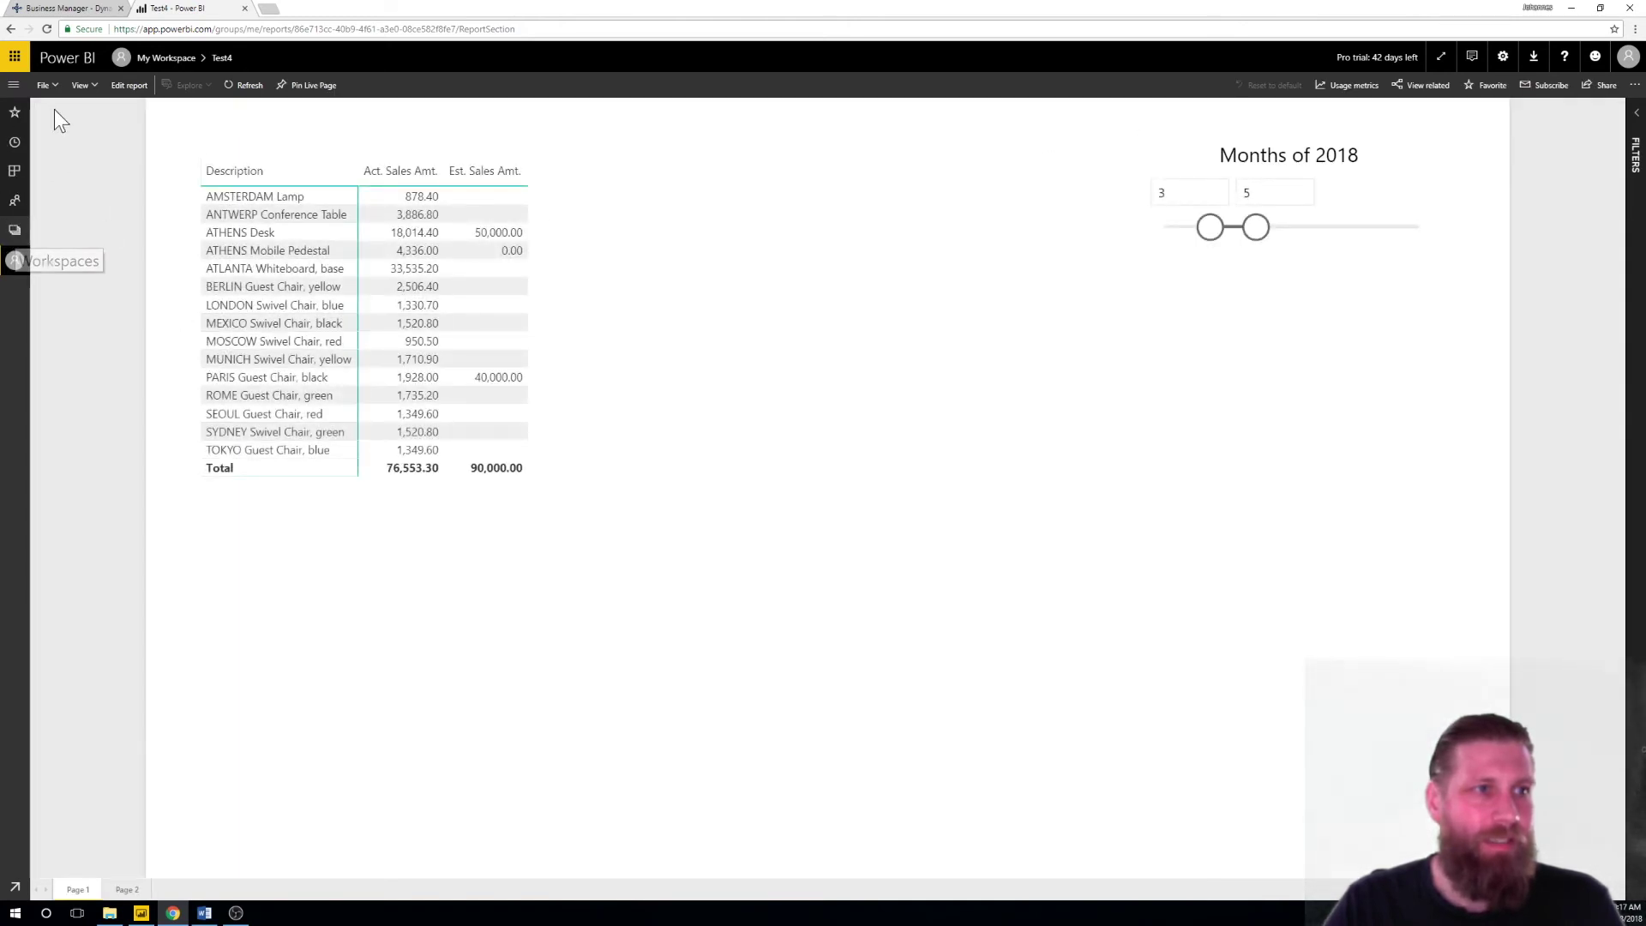
Open the Test5 report from My Workspace's Reports list
left_click(14, 85)
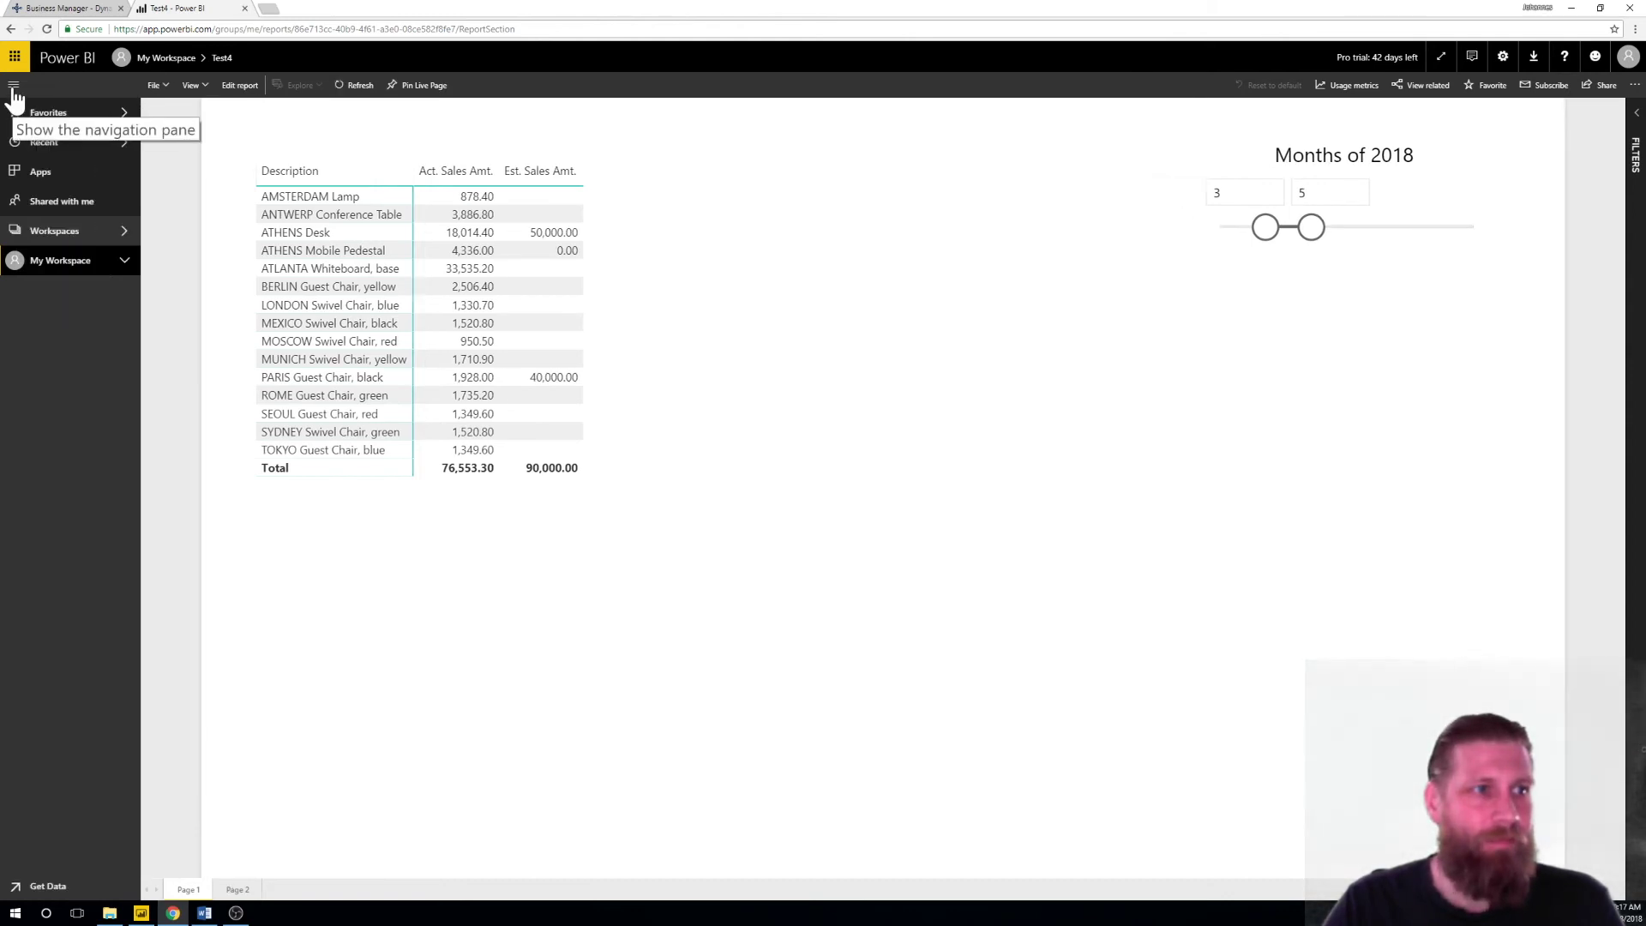
left_click(64, 234)
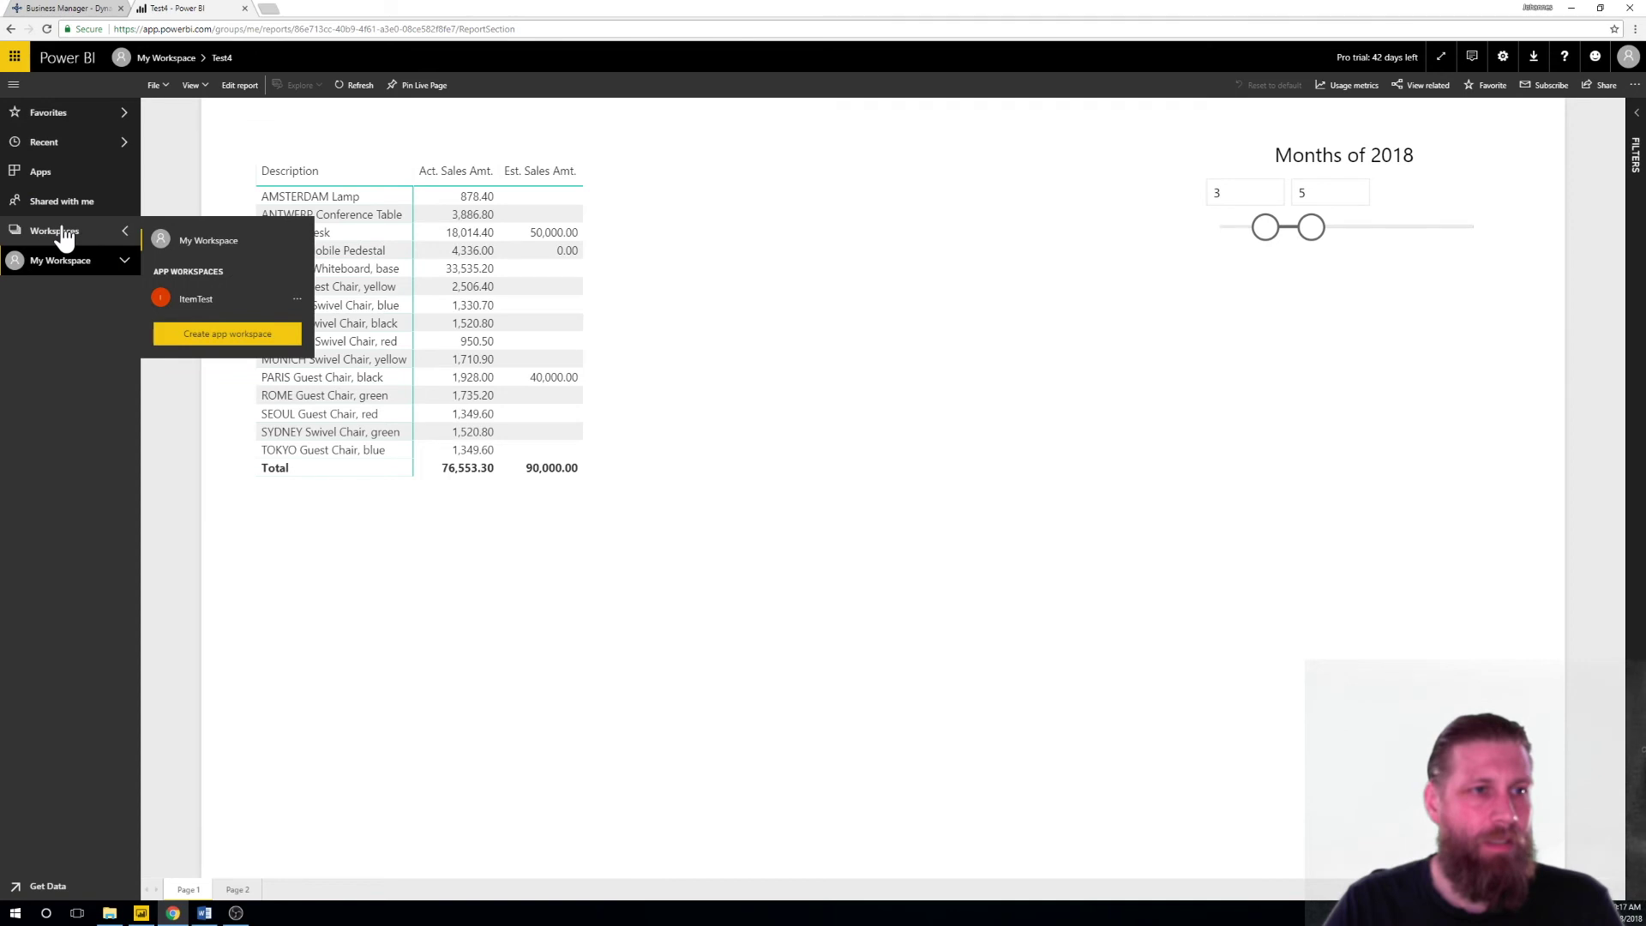
left_click(196, 249)
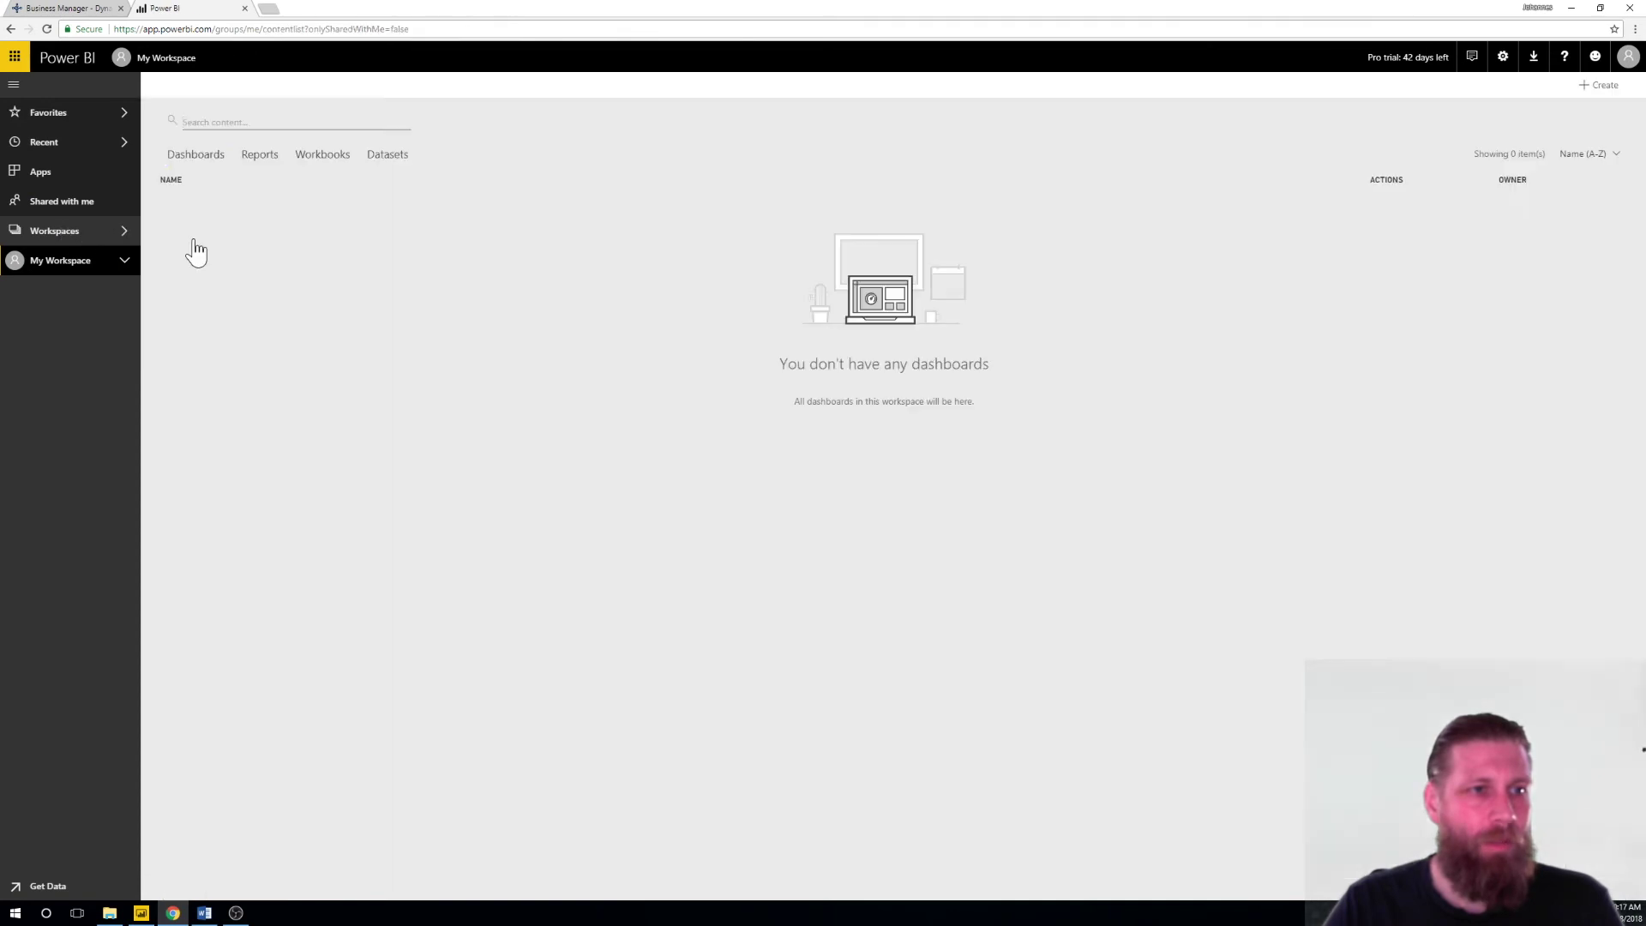
left_click(257, 160)
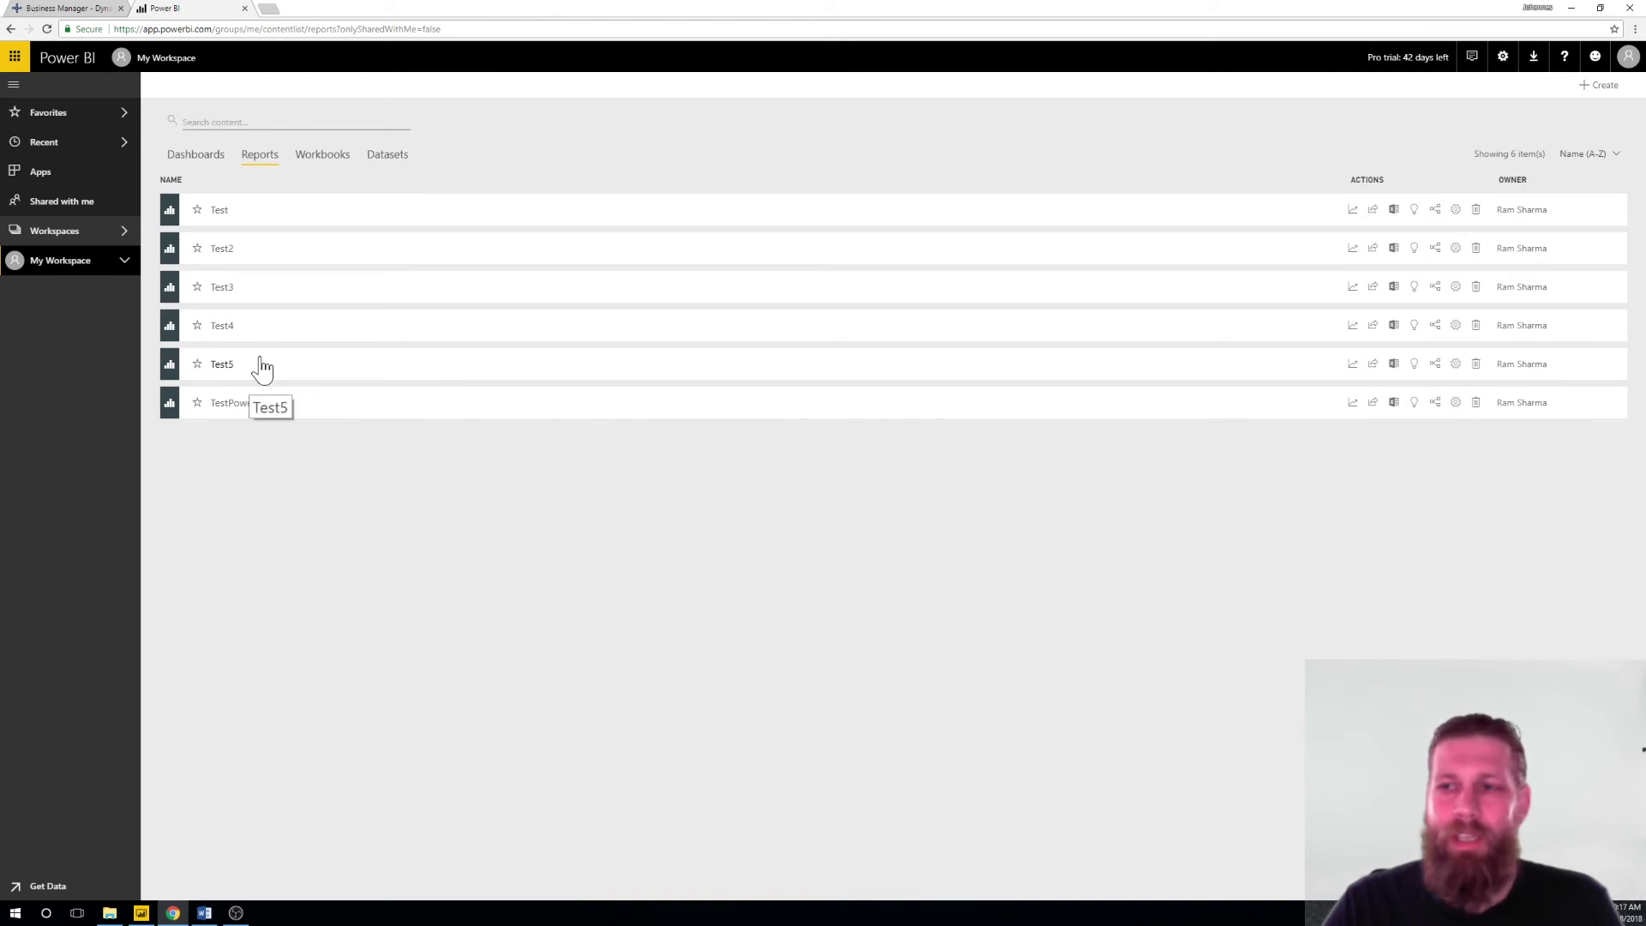
left_click(216, 366)
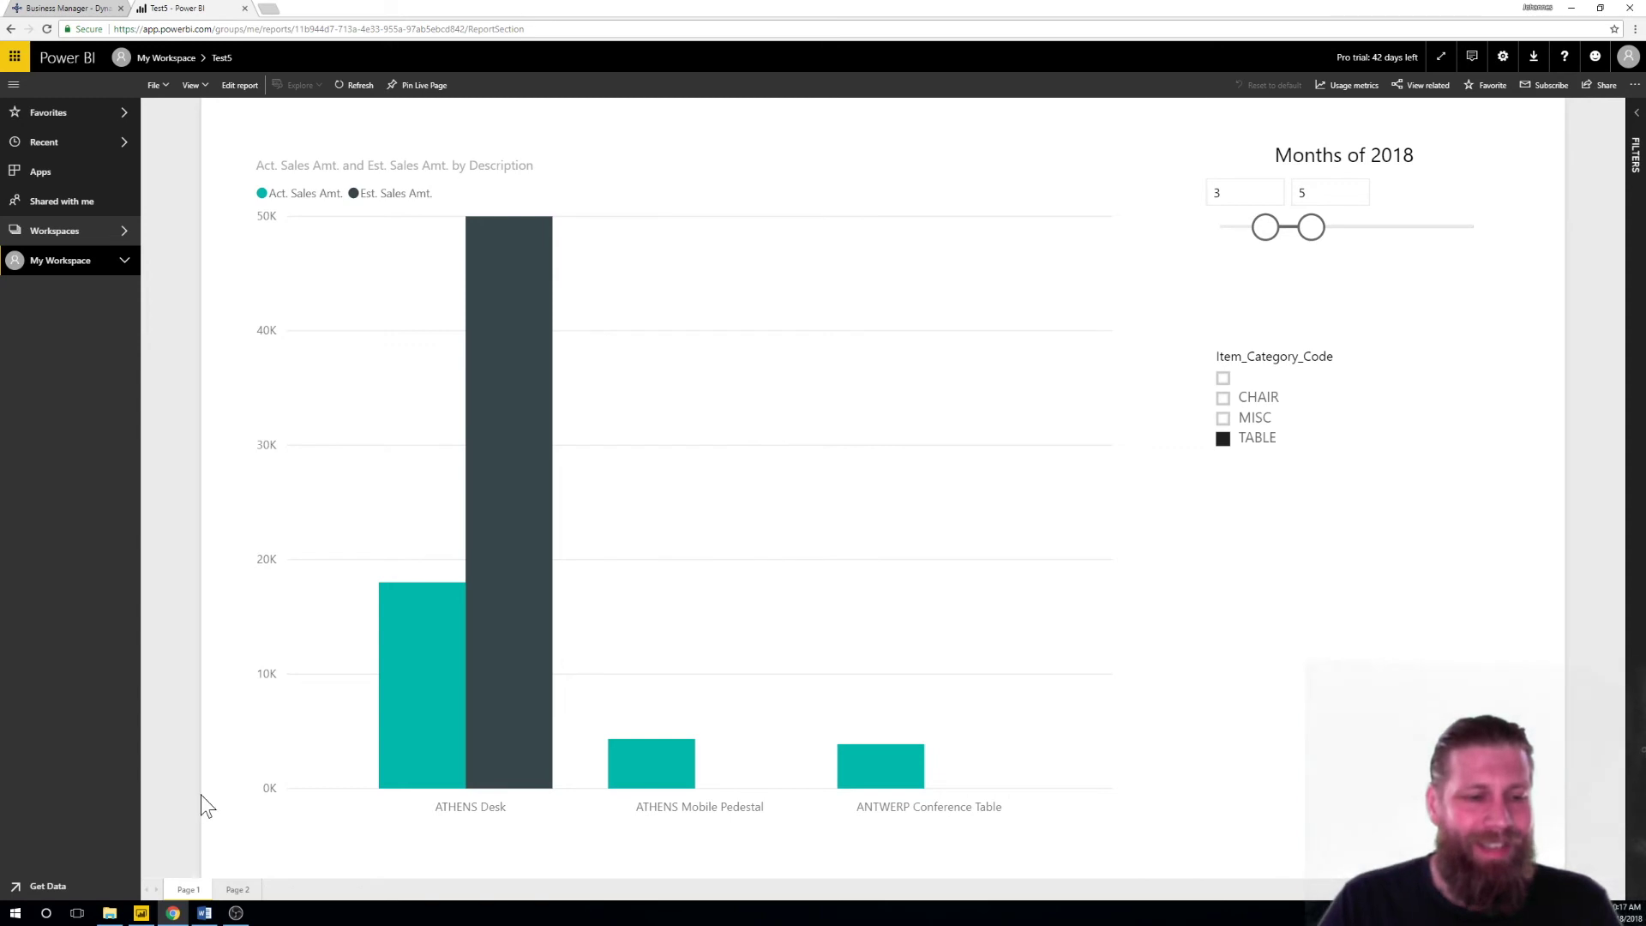
Select and enable Test5 as the report shown in Business Central's Power BI Reports part
left_click(64, 8)
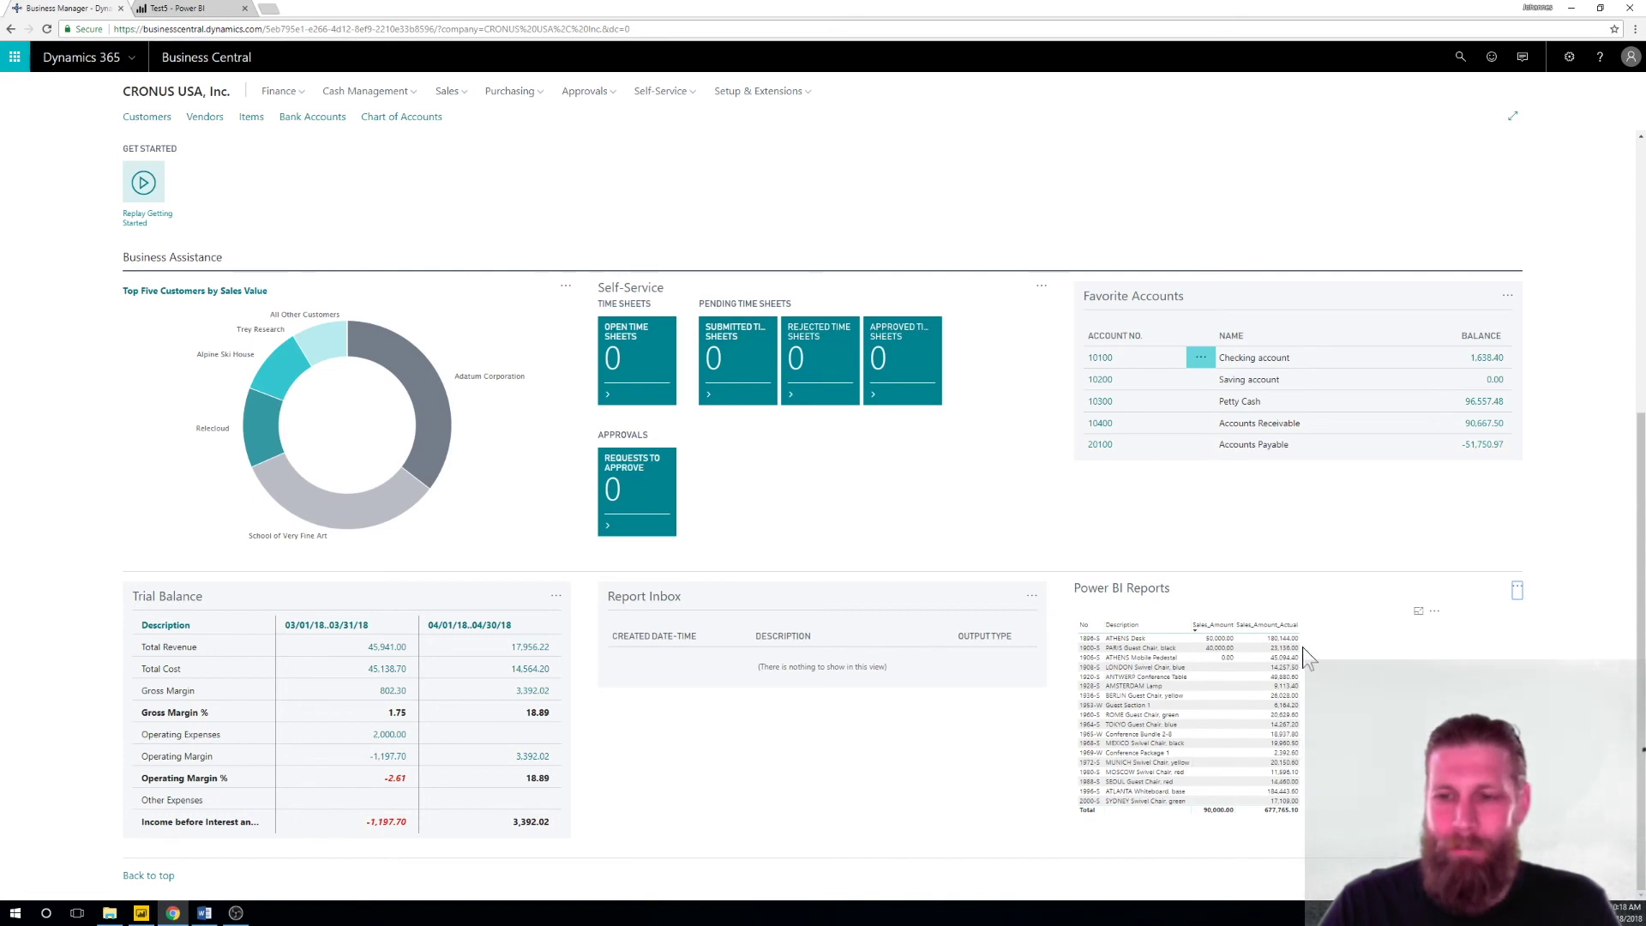
left_click(1517, 590)
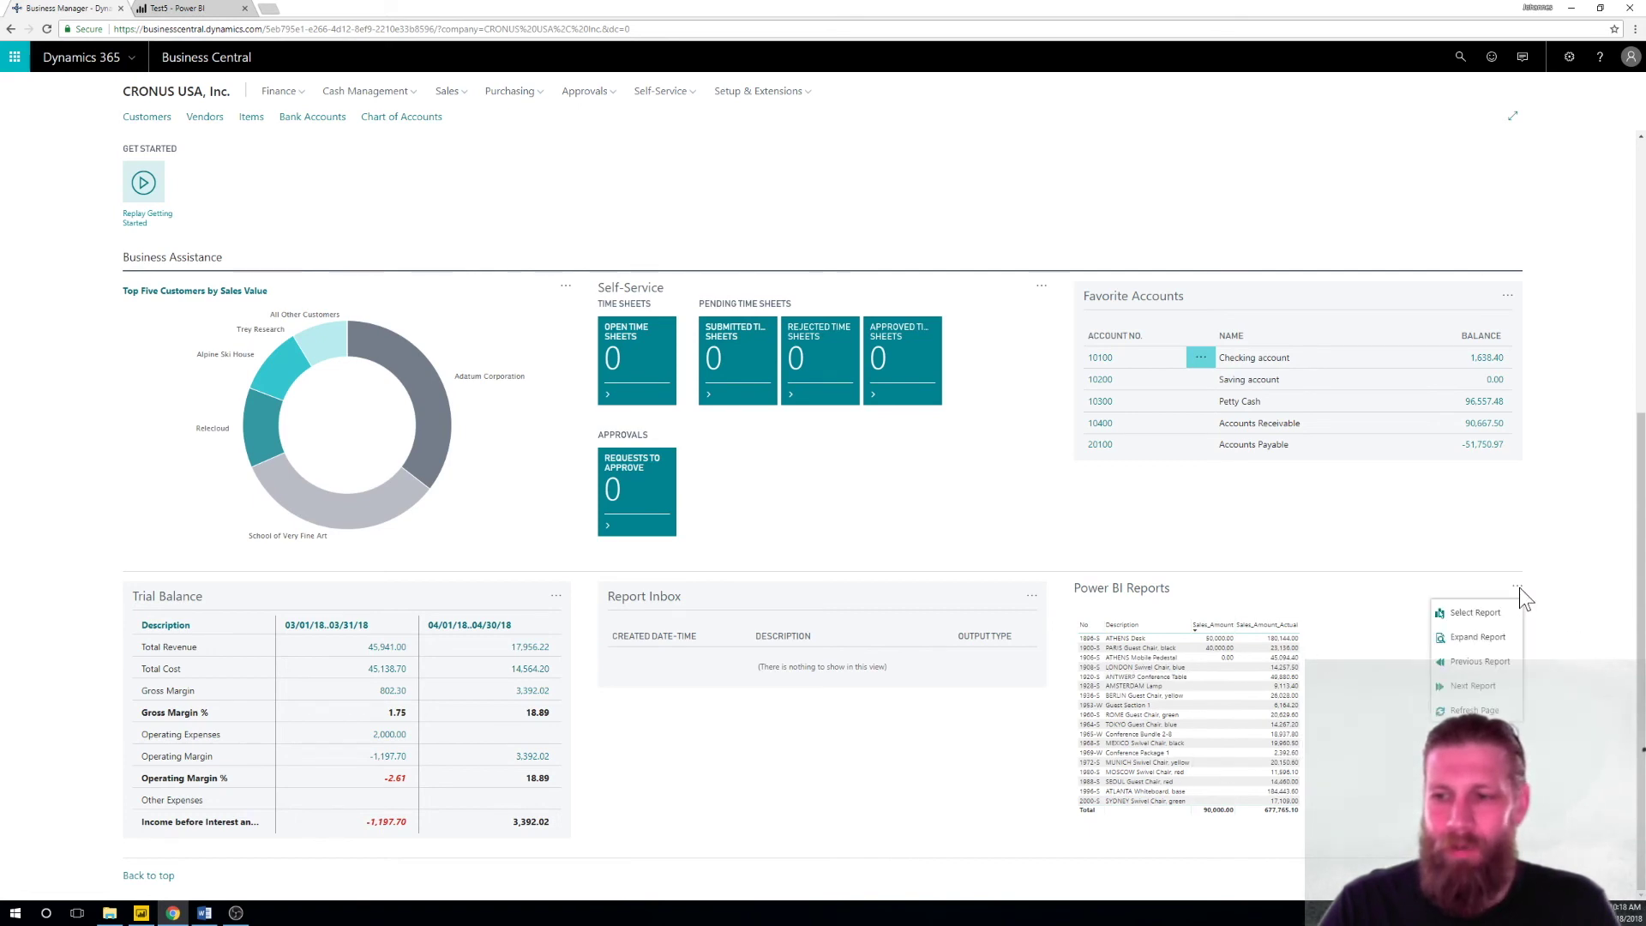
left_click(1480, 616)
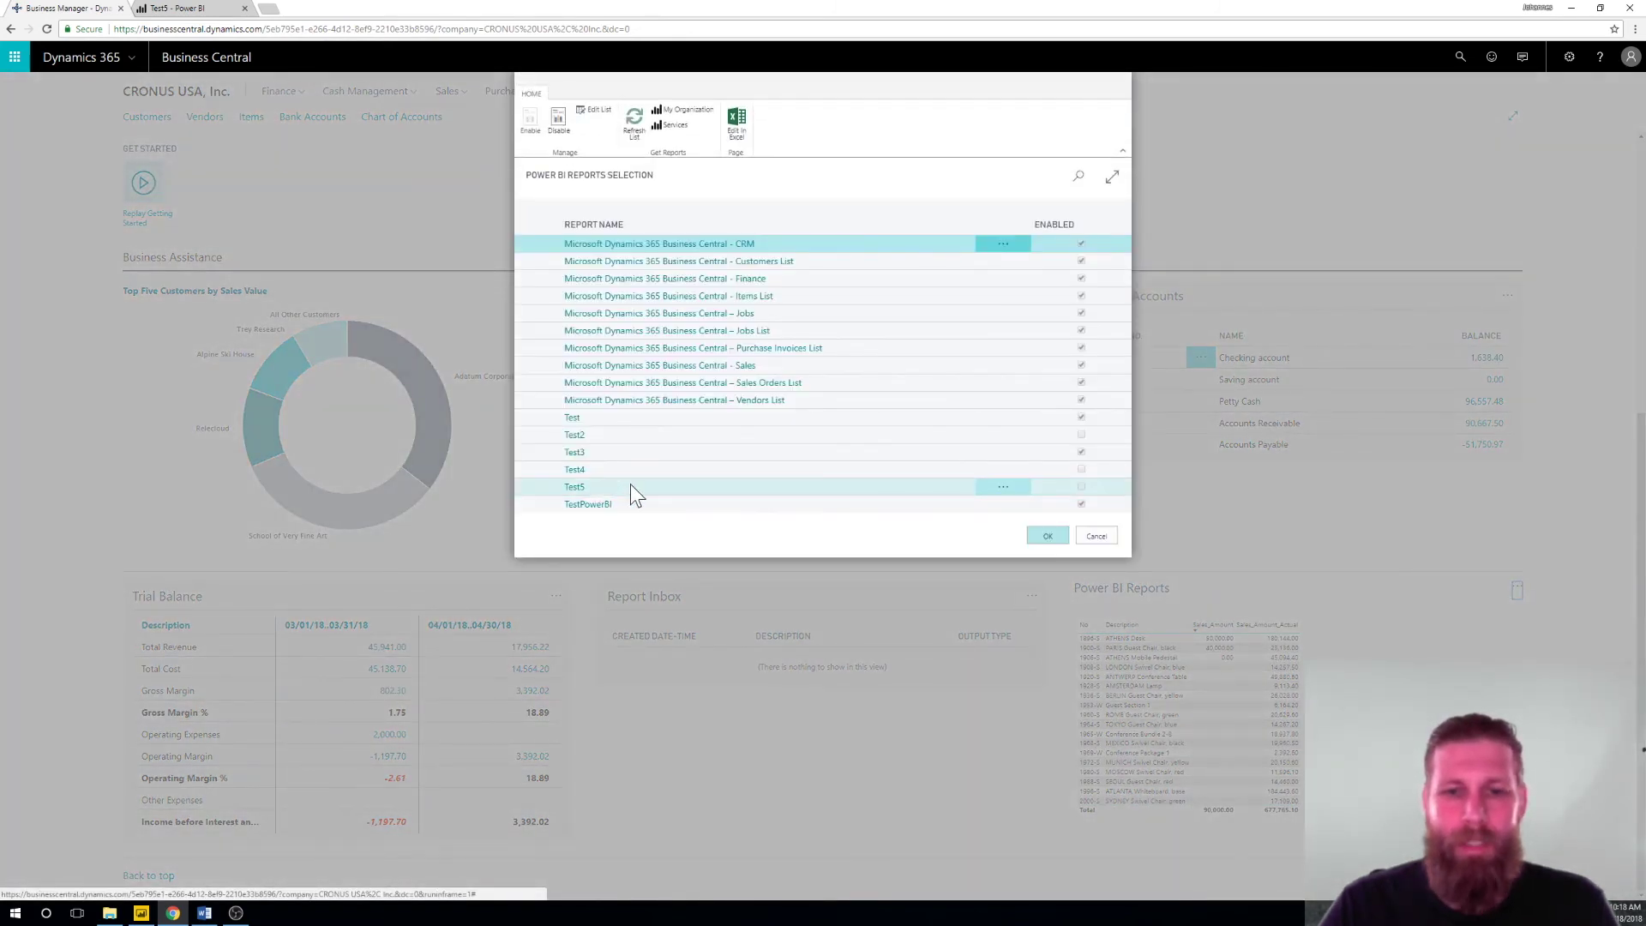
left_click(675, 490)
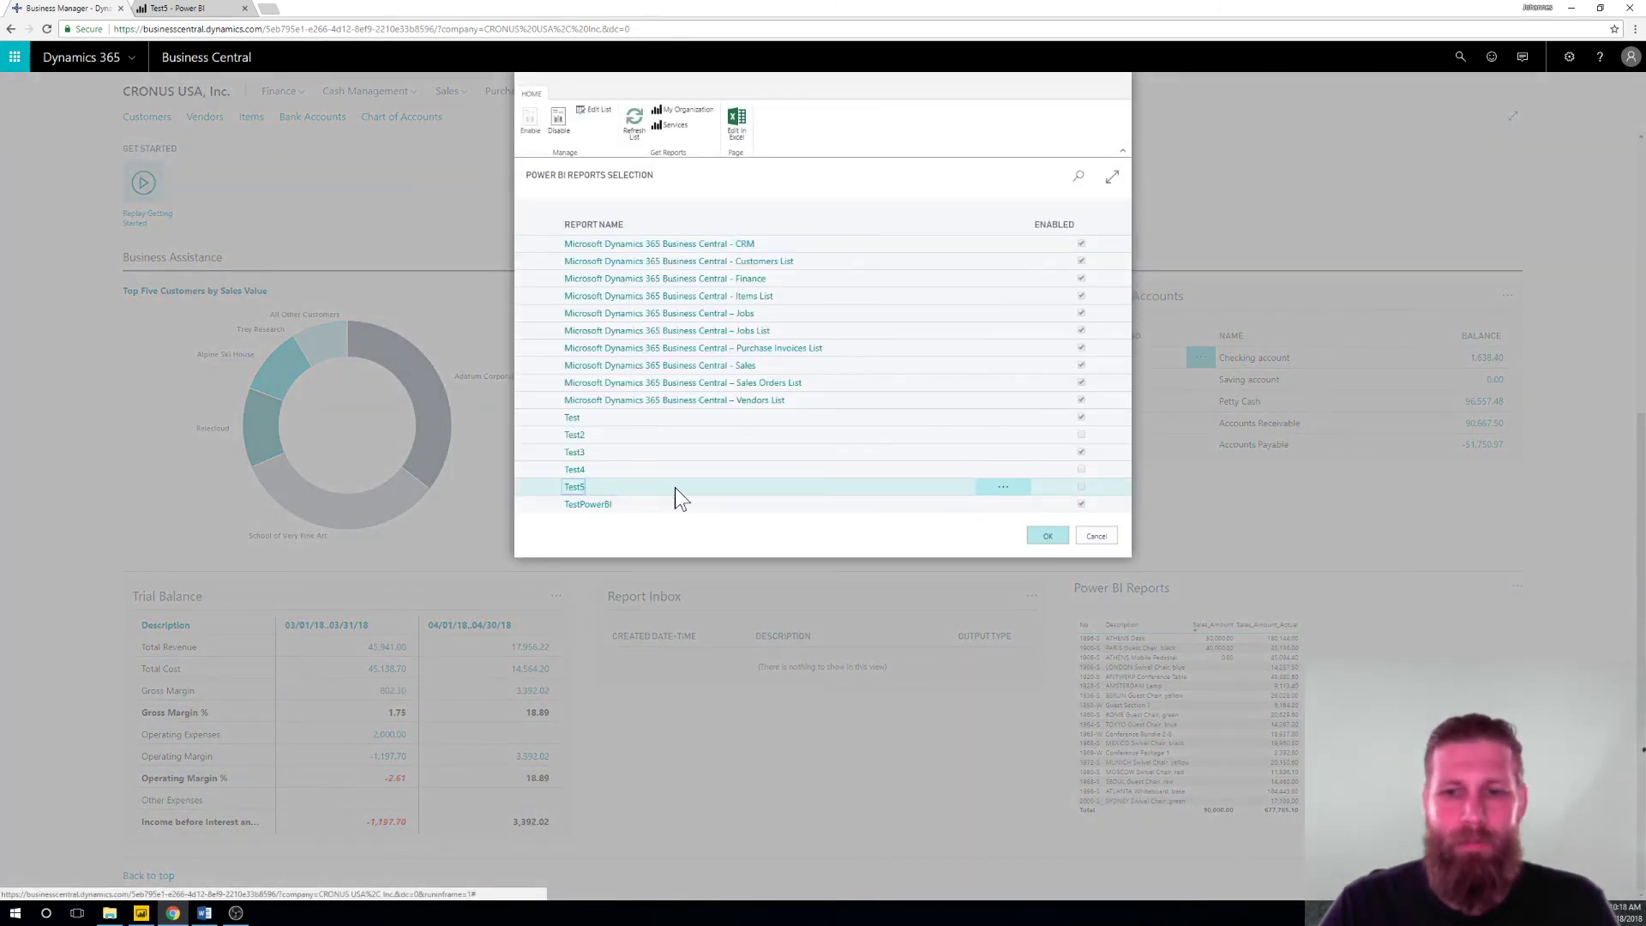
left_click(526, 121)
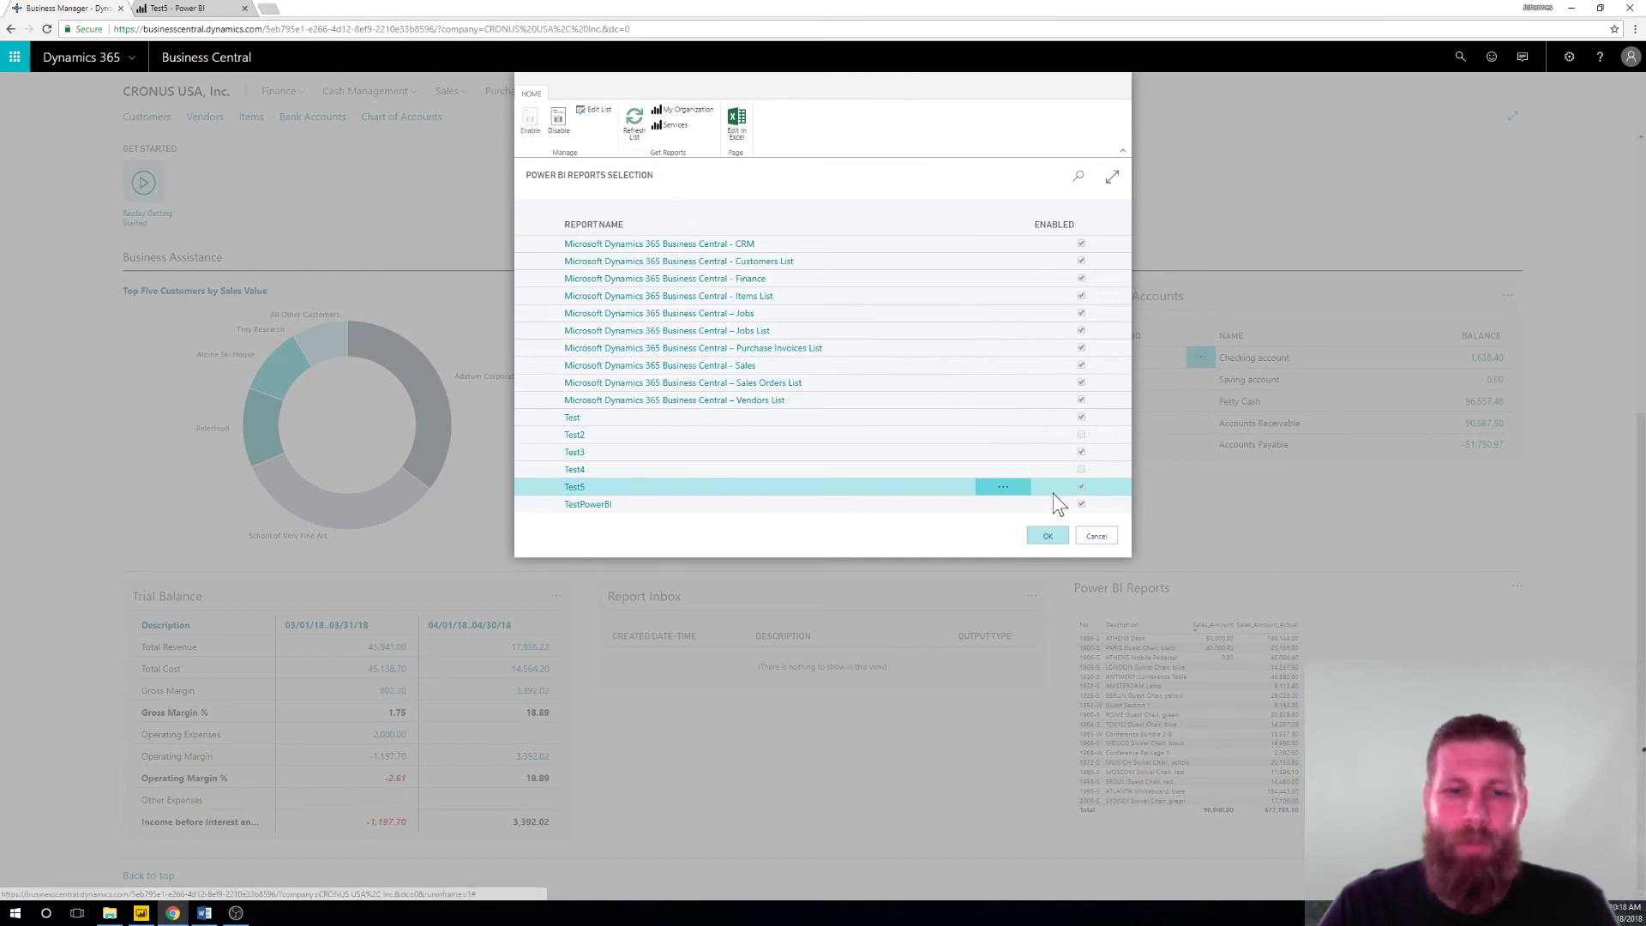
left_click(1047, 537)
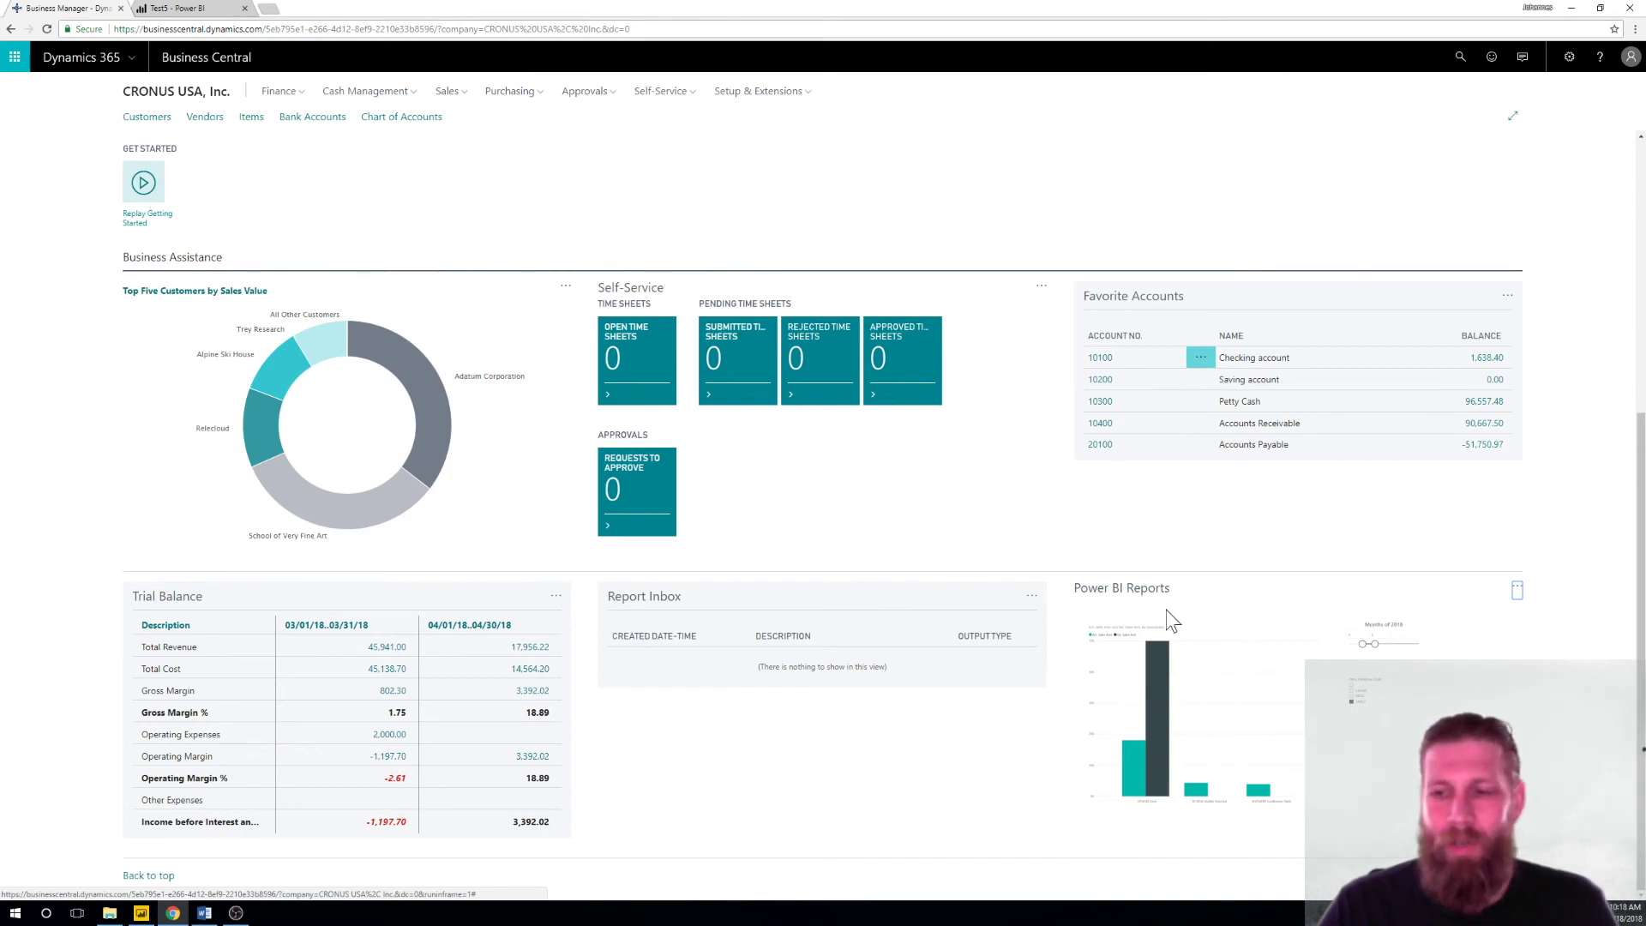
Expand the Test5 report in the Power BI Reports part to full page, showing TABLE sales for months 3–5
left_click(1353, 691)
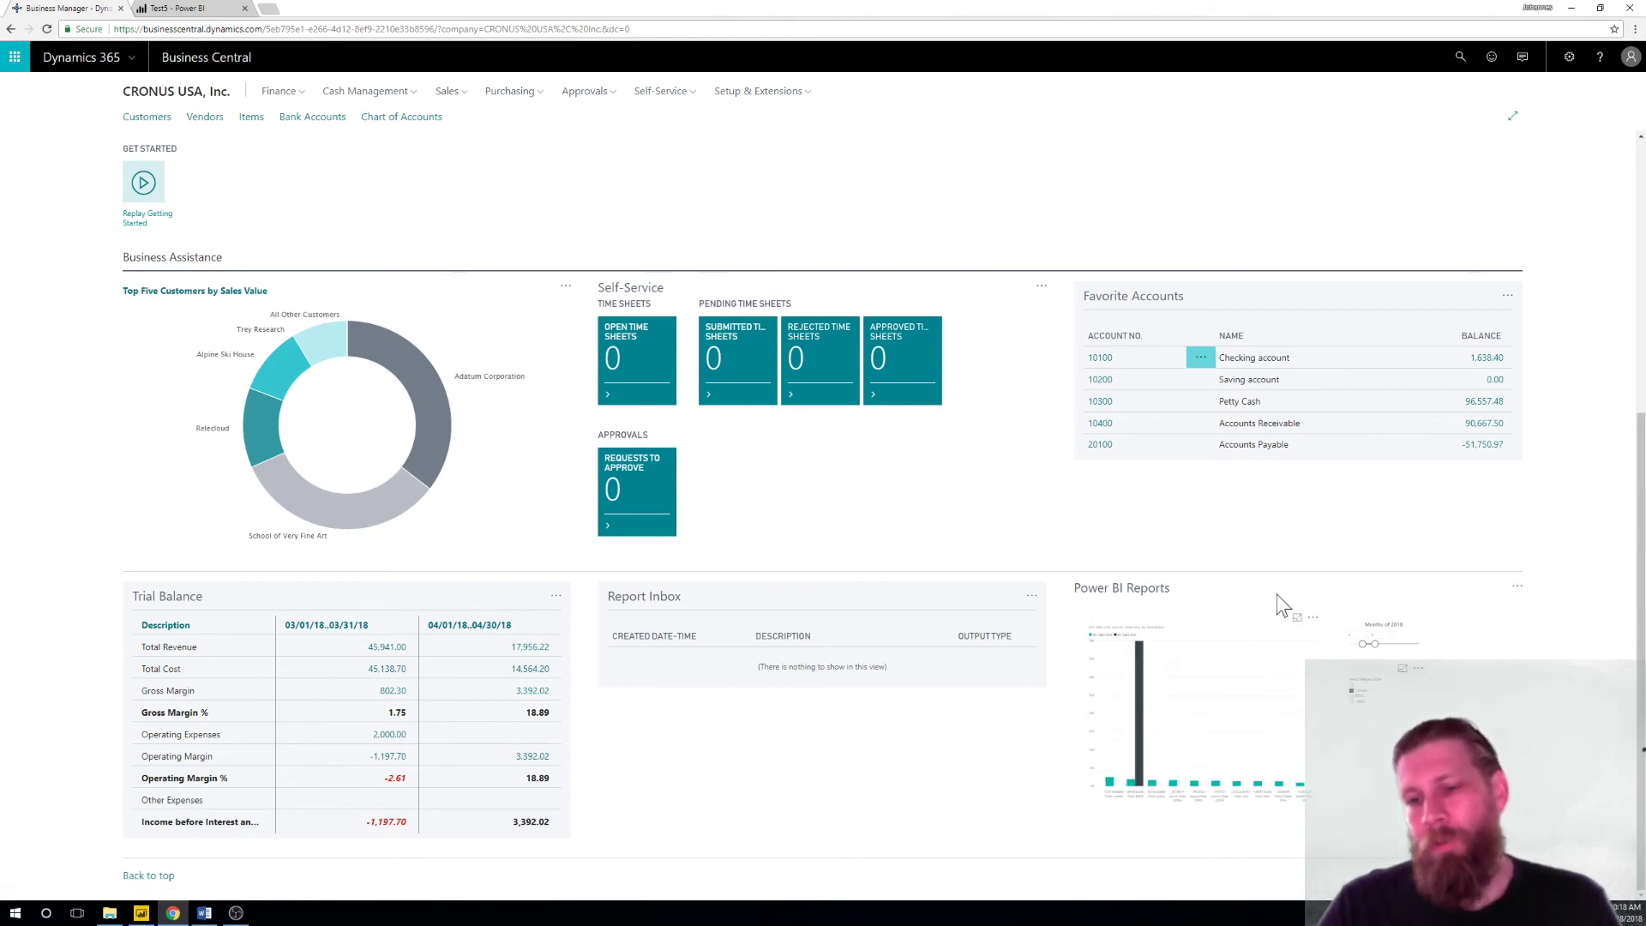
left_click(1517, 588)
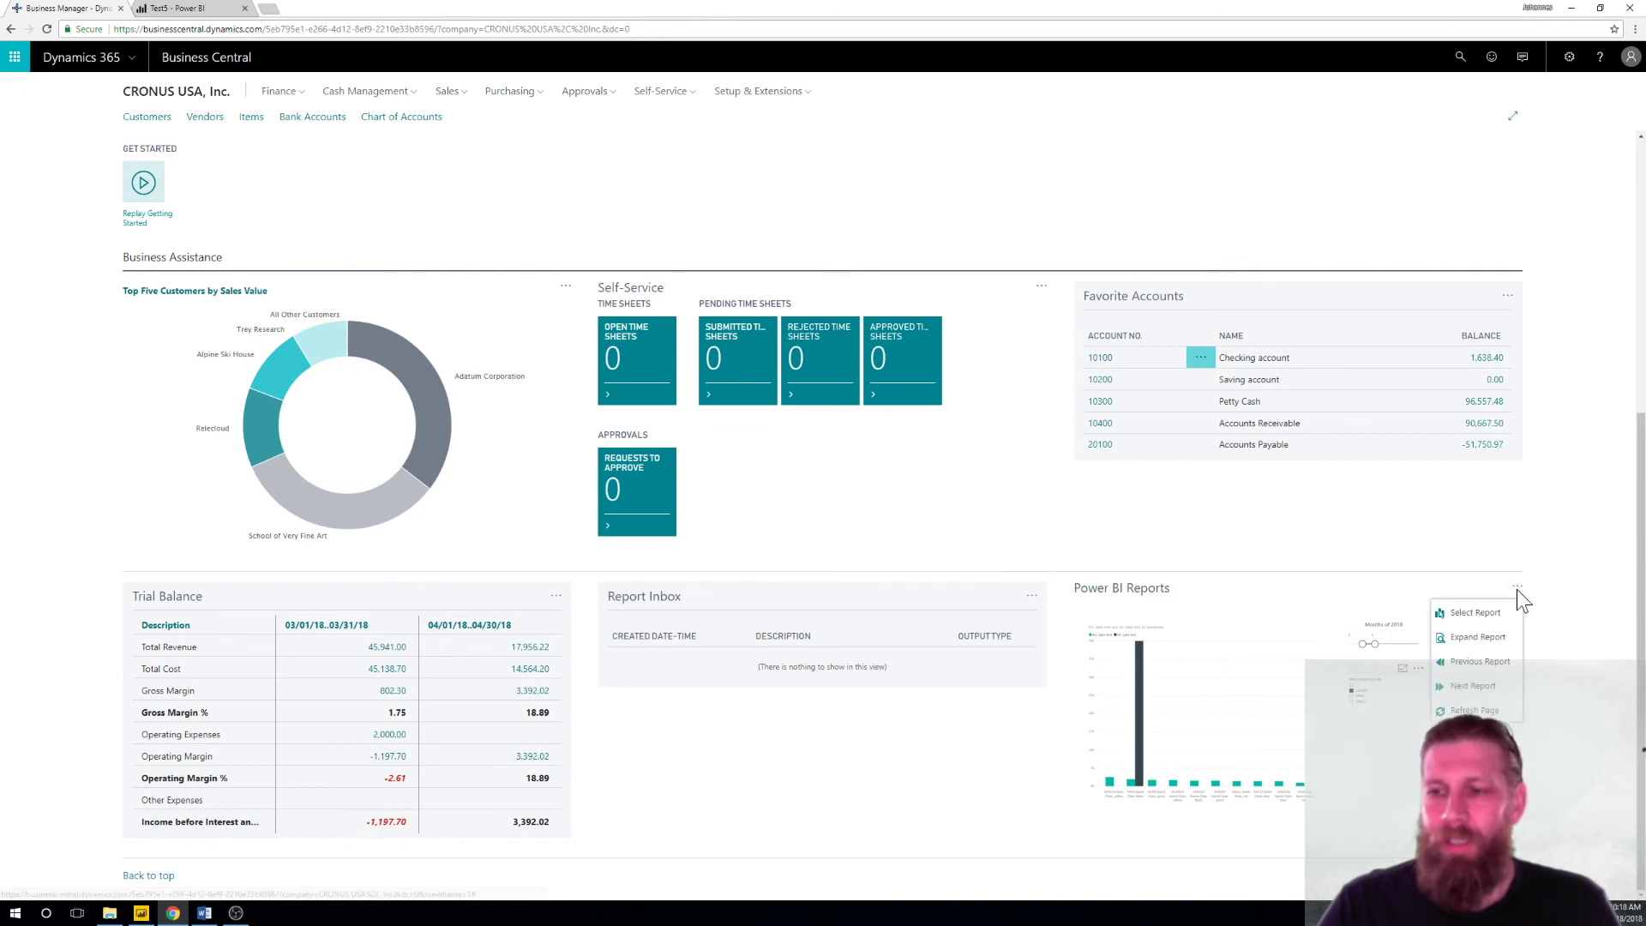
left_click(1488, 636)
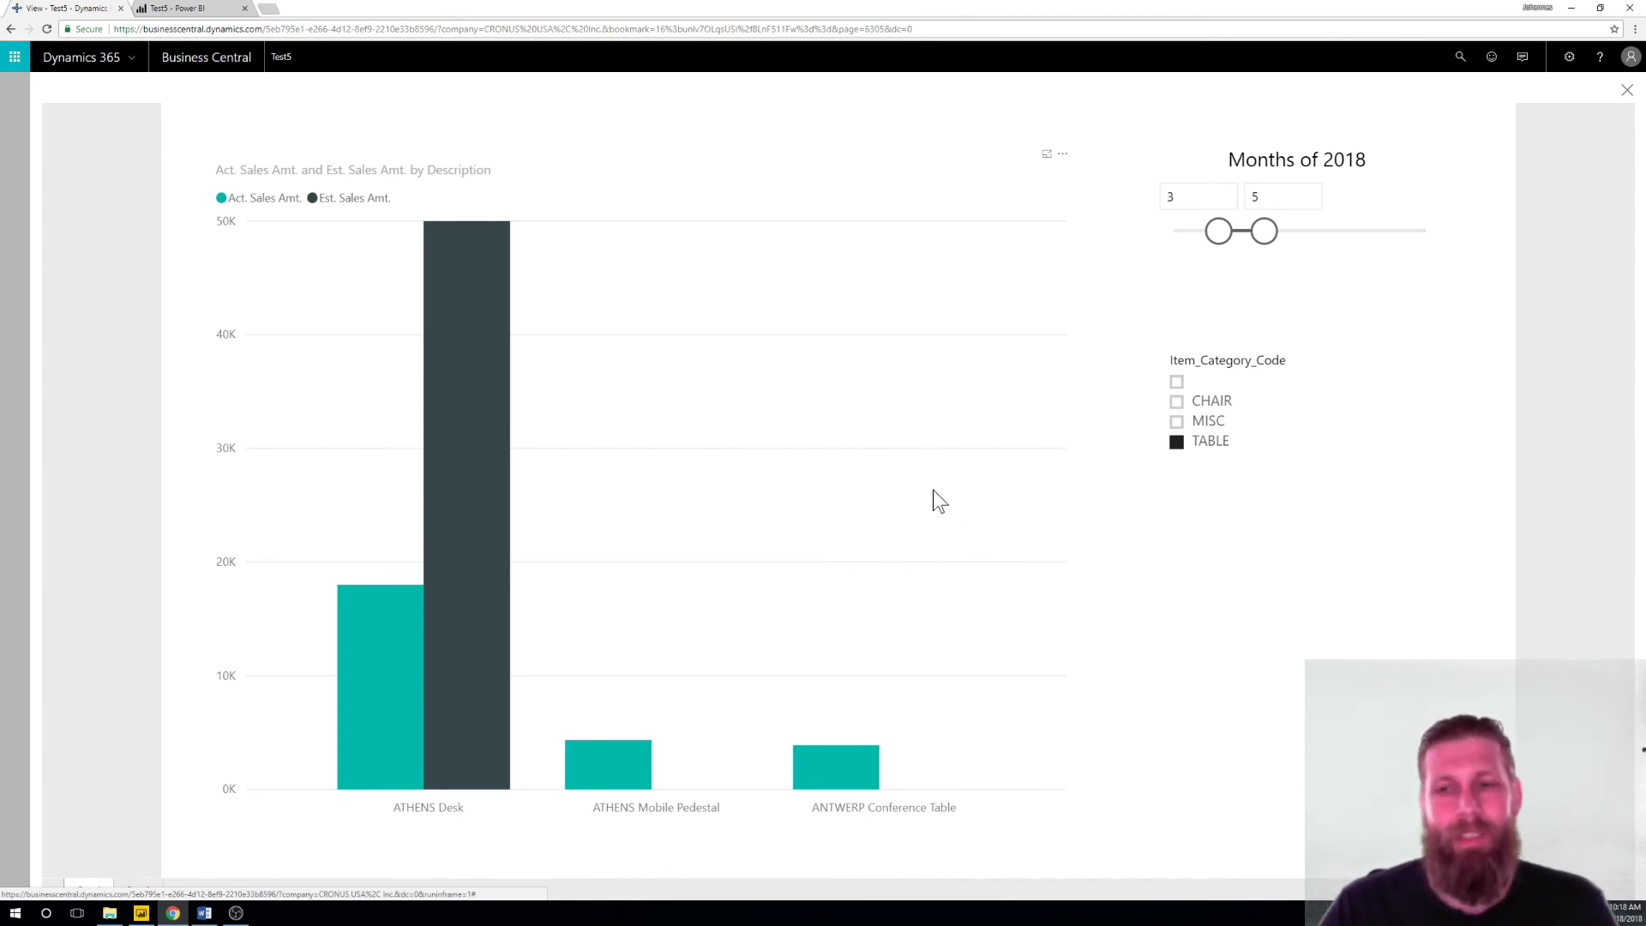
Select CHAIR in the Item_Category_Code slicer to chart ten chair items' actual versus estimated sales
left_click(1176, 401)
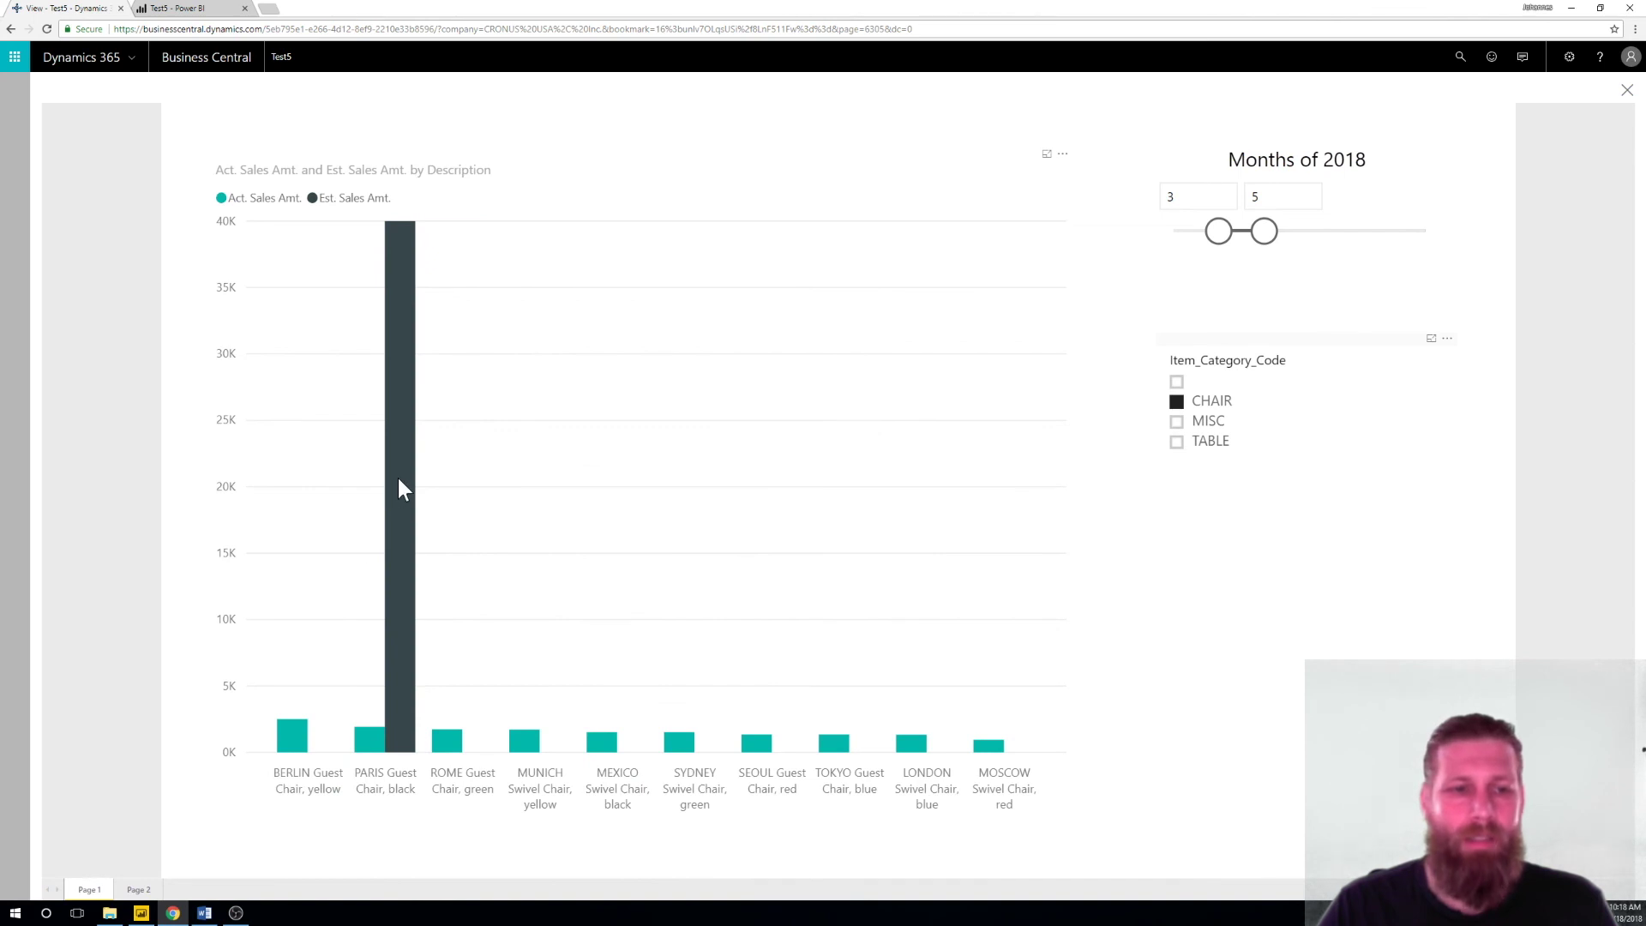
mouse_move(399, 477)
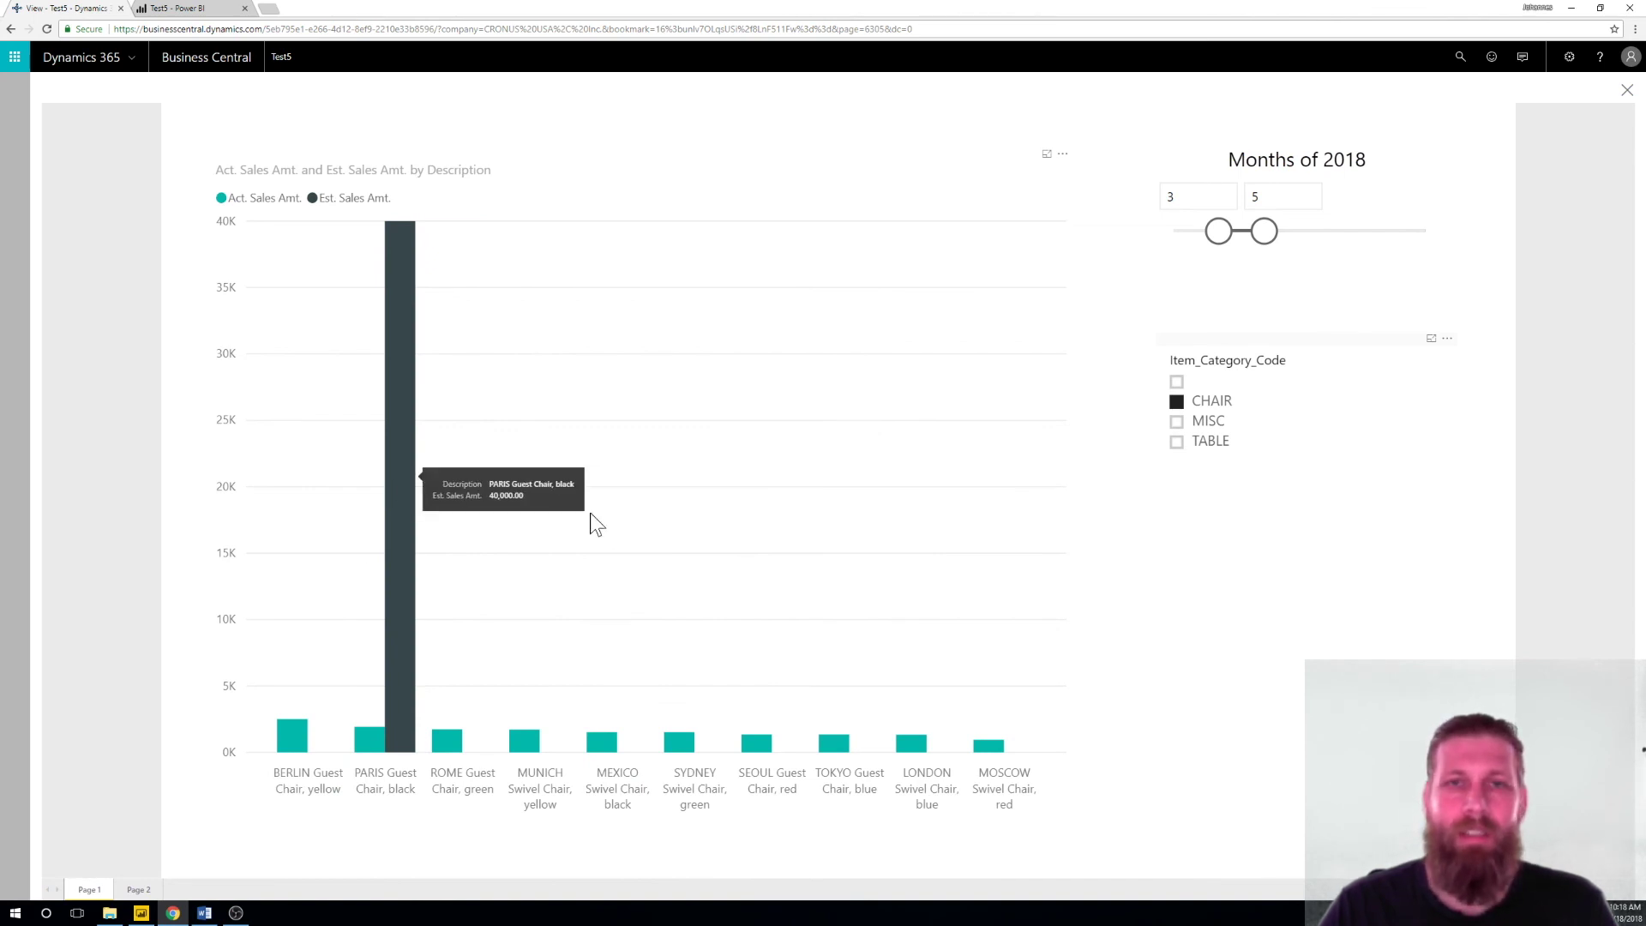